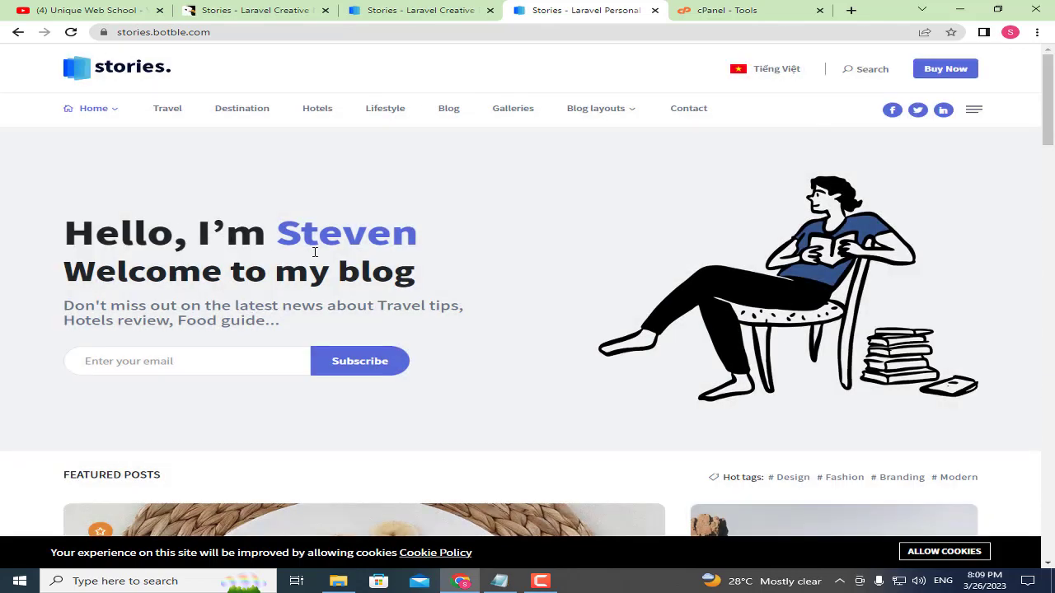
Look through the Stories blog demo homepage, from the welcome banner down to the post cards and latest posts.
drag(209, 247, 455, 264)
click(461, 267)
scroll(505, 277, down, 2)
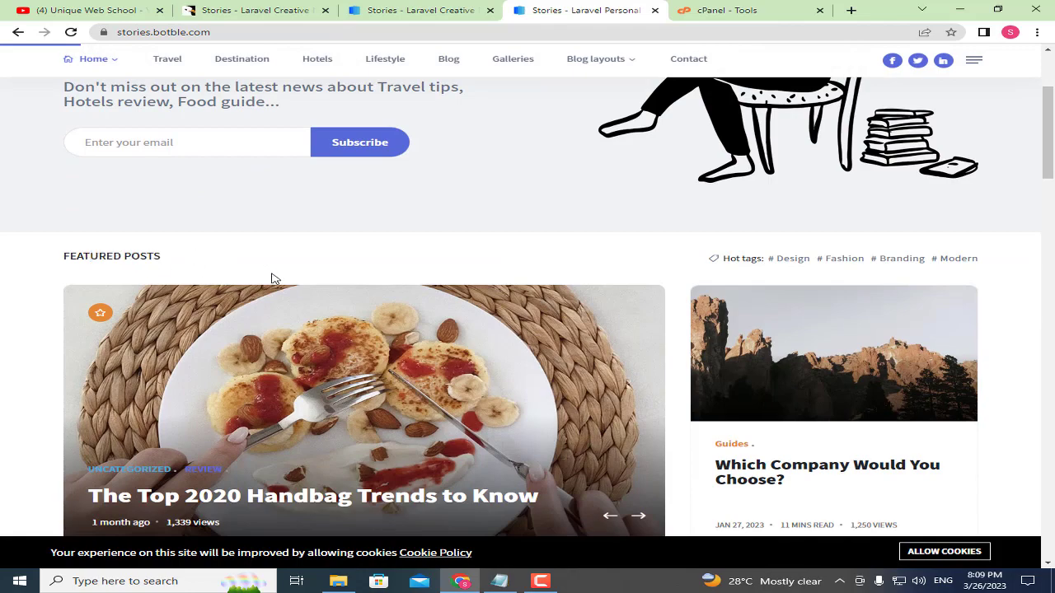
scroll(271, 278, down, 8)
scroll(552, 257, down, 4)
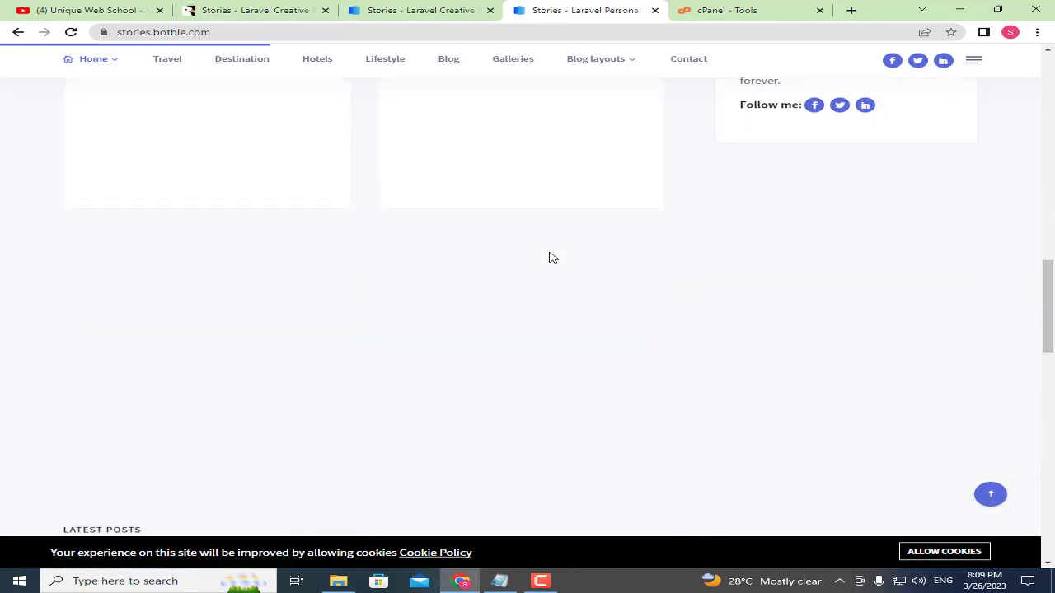
scroll(523, 238, up, 3)
scroll(515, 244, down, 2)
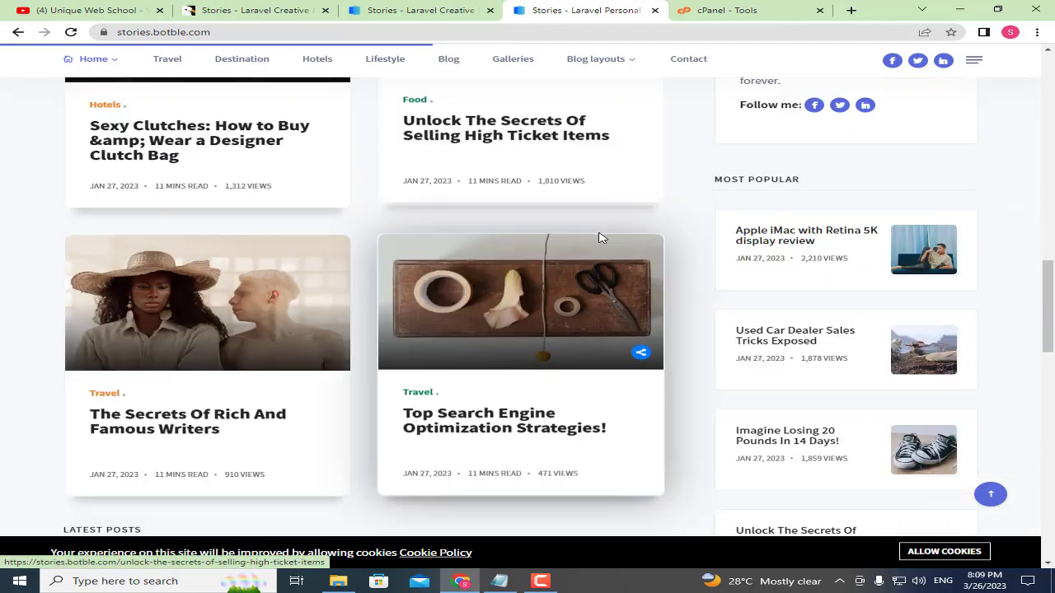
Open the demo post "Unlock The Secrets Of Selling High Ticket Items" and examine its author, date and reading-time details.
click(542, 125)
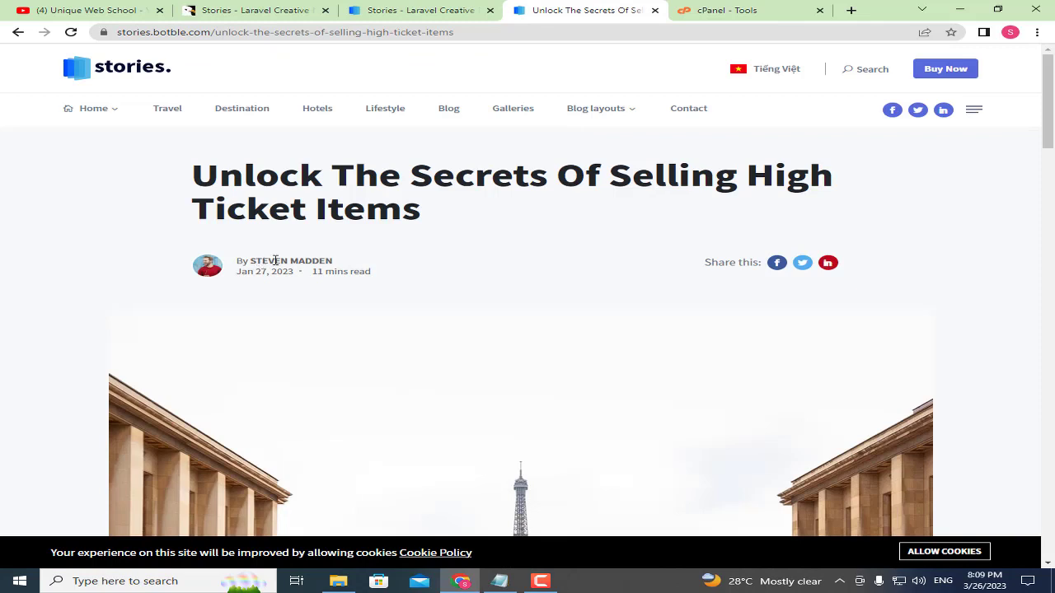
drag(247, 260, 349, 263)
click(337, 264)
drag(251, 261, 294, 272)
click(277, 271)
double_click(334, 271)
click(314, 273)
drag(313, 271, 417, 280)
click(387, 276)
click(416, 280)
Review the rest of the demo post, including the body text, author box, related posts and footer.
scroll(561, 318, down, 8)
scroll(458, 368, down, 20)
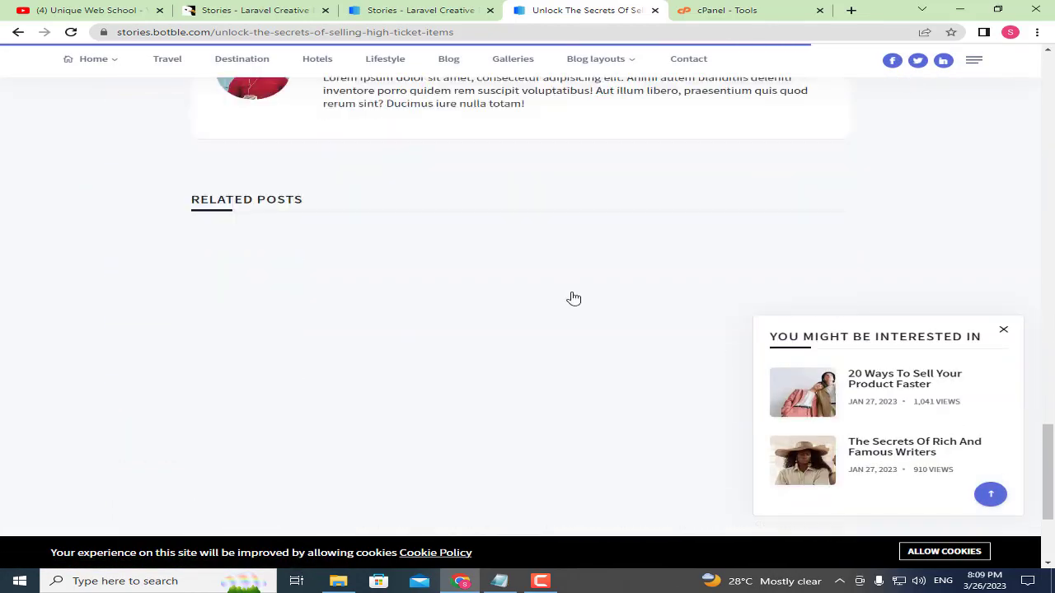
scroll(573, 292, down, 5)
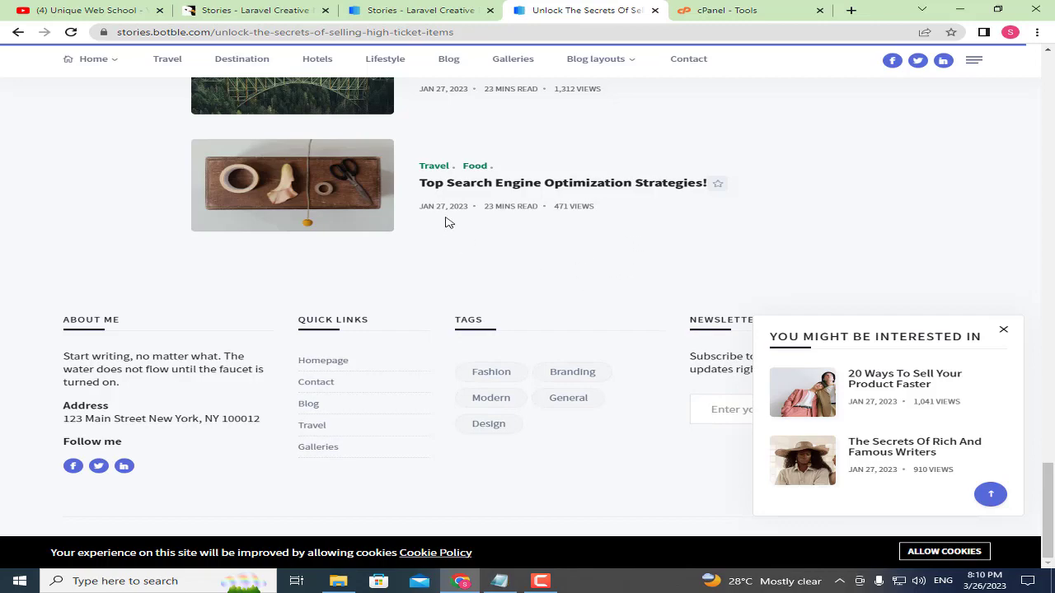
scroll(577, 173, up, 7)
scroll(576, 181, down, 3)
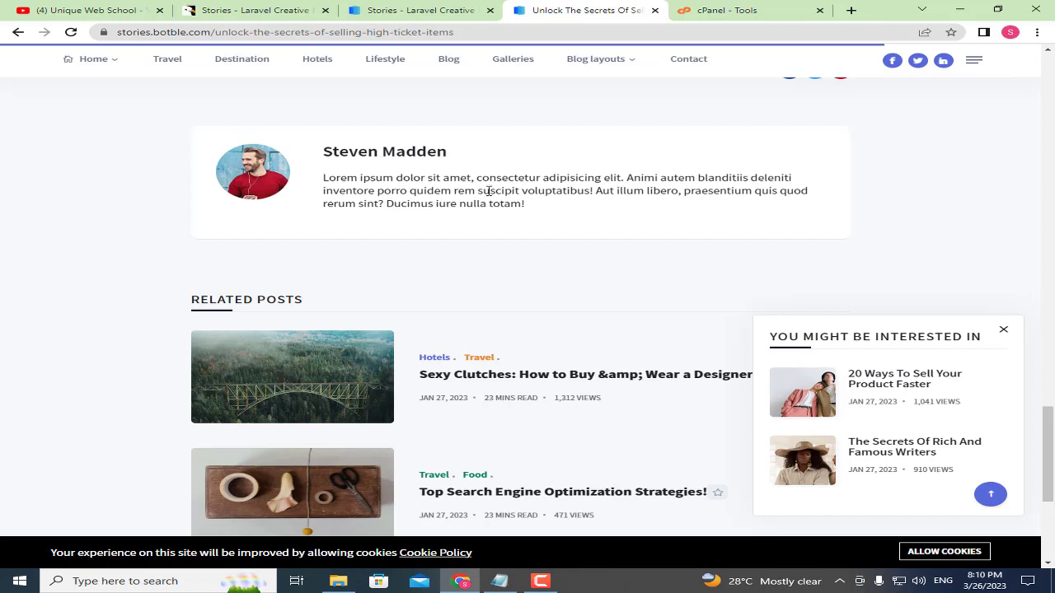
scroll(518, 126, up, 5)
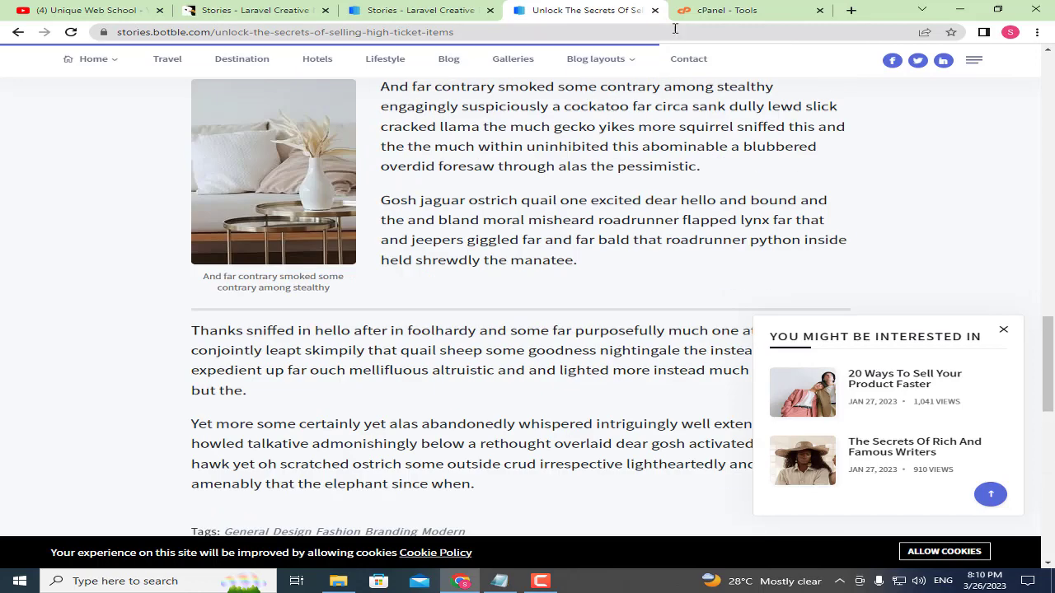
Close the demo post and homepage layouts pages, view the CodeCanyon item page and switch to the YouTube channel page.
click(656, 10)
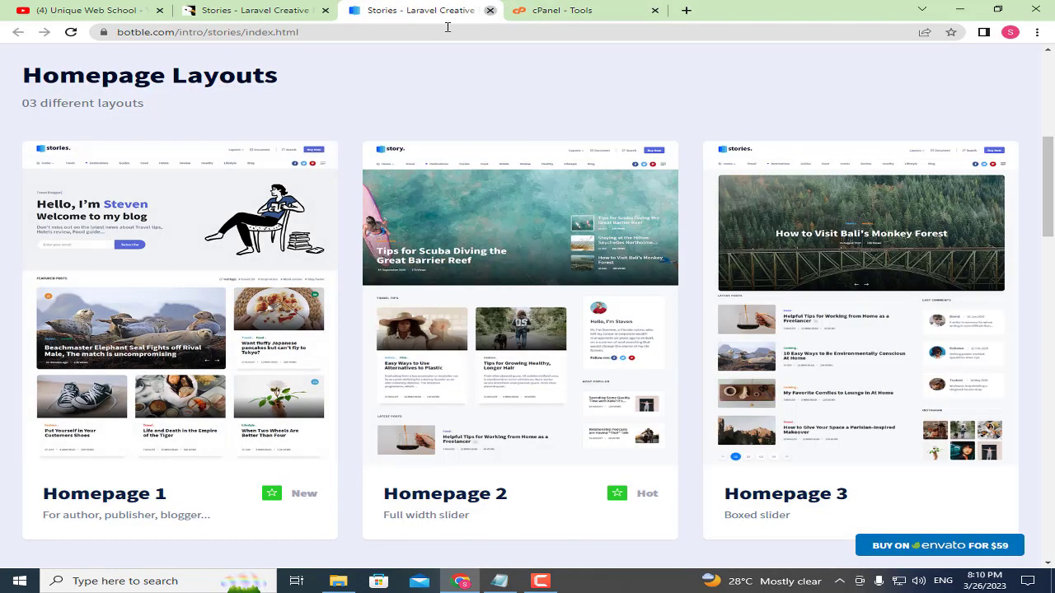
click(490, 10)
click(267, 18)
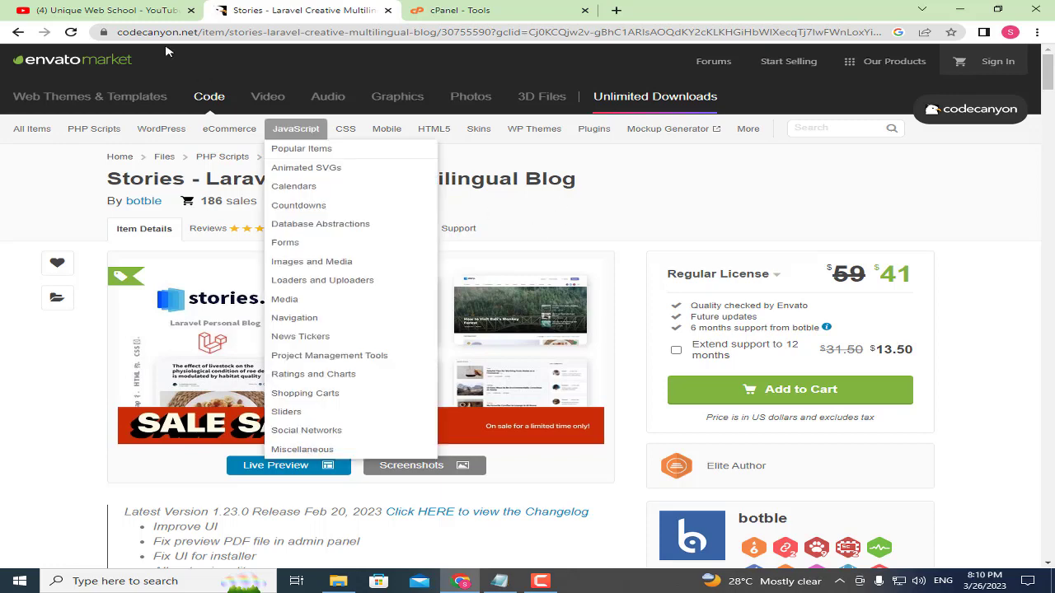
click(136, 10)
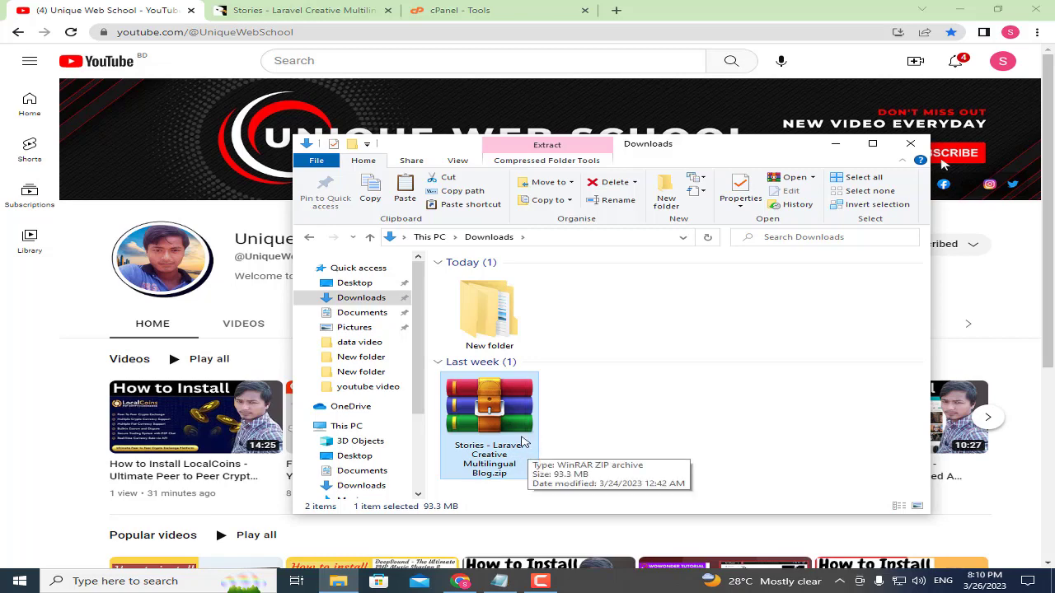
Extract "Stories - Laravel Creative Multilingual Blog.zip" into a folder of the same name in Downloads.
right_click(524, 438)
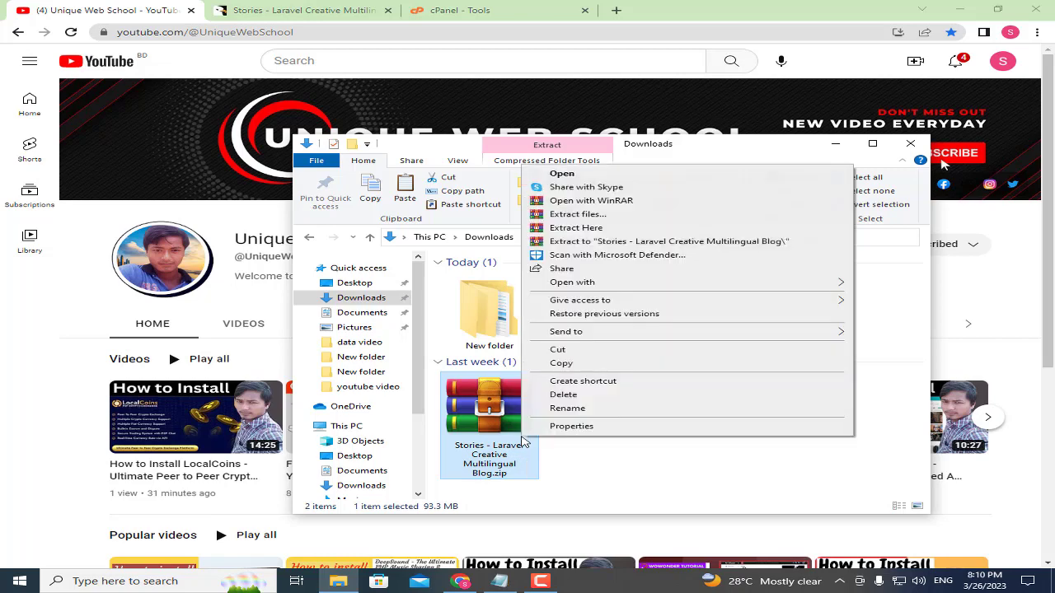
click(613, 226)
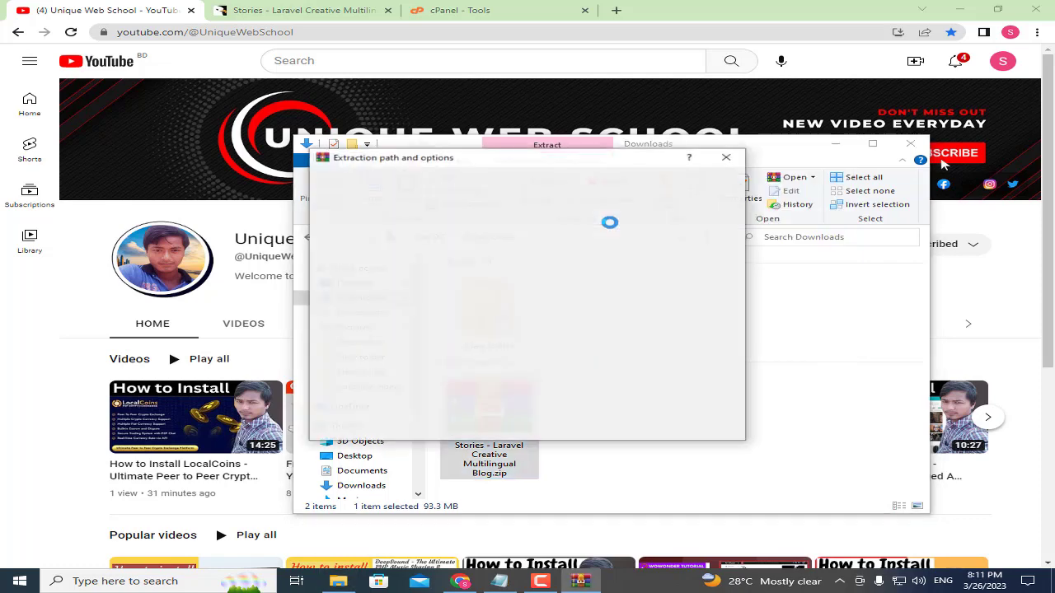
click(575, 430)
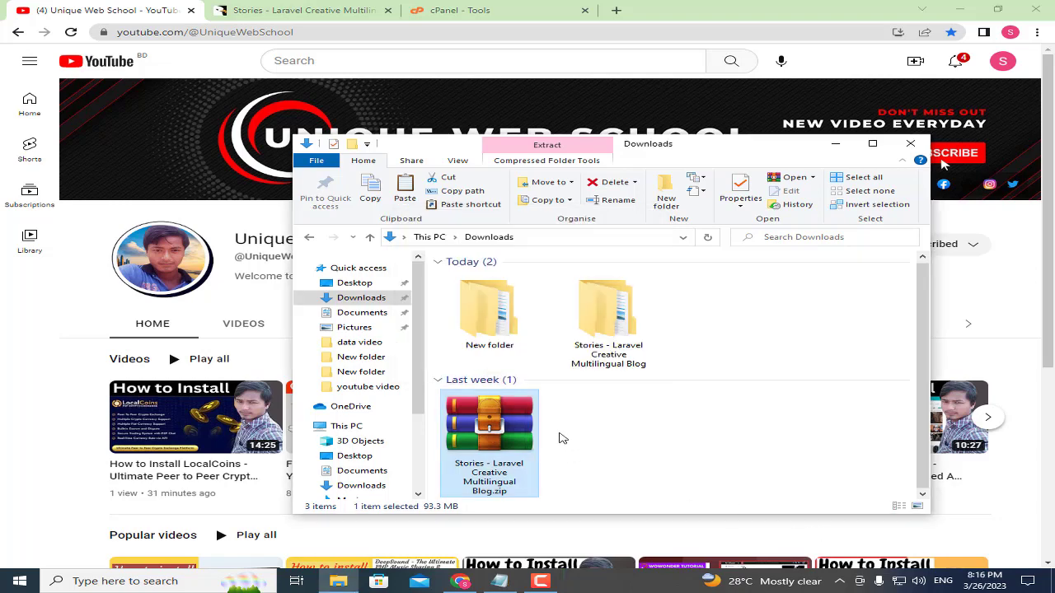
Open the extracted "Stories - Laravel Creative Multilingual Blog" folder and its inner folder, and review the script files inside.
click(666, 341)
double_click(625, 333)
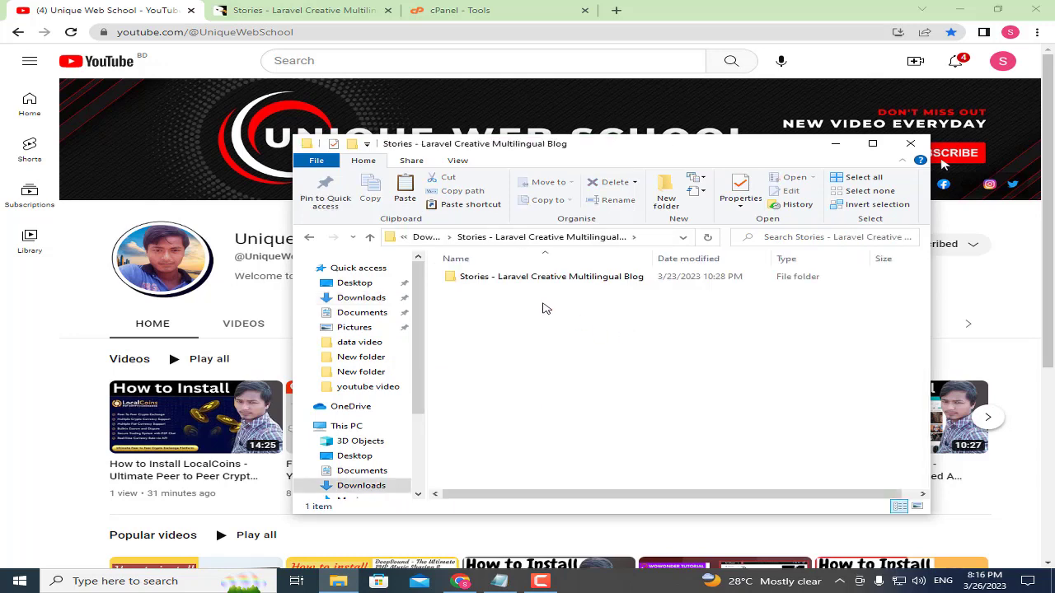
double_click(529, 278)
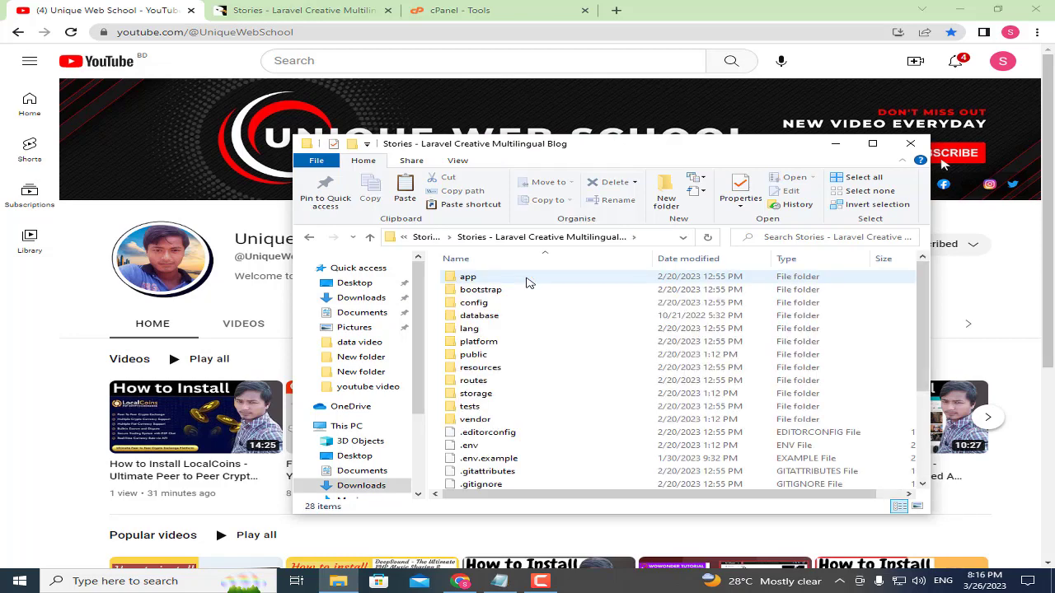
scroll(509, 362, down, 4)
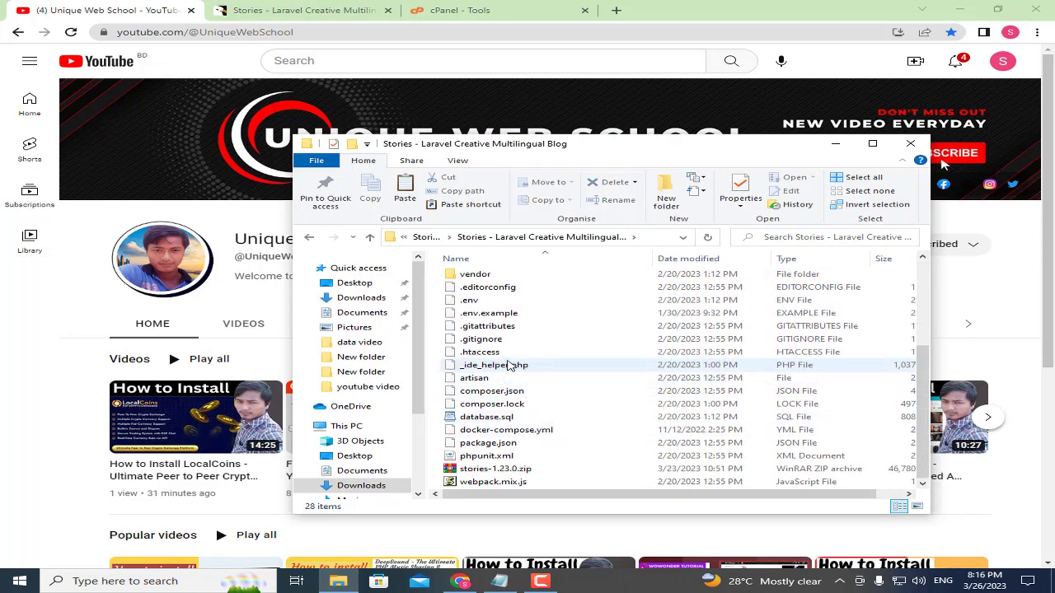
scroll(511, 362, up, 4)
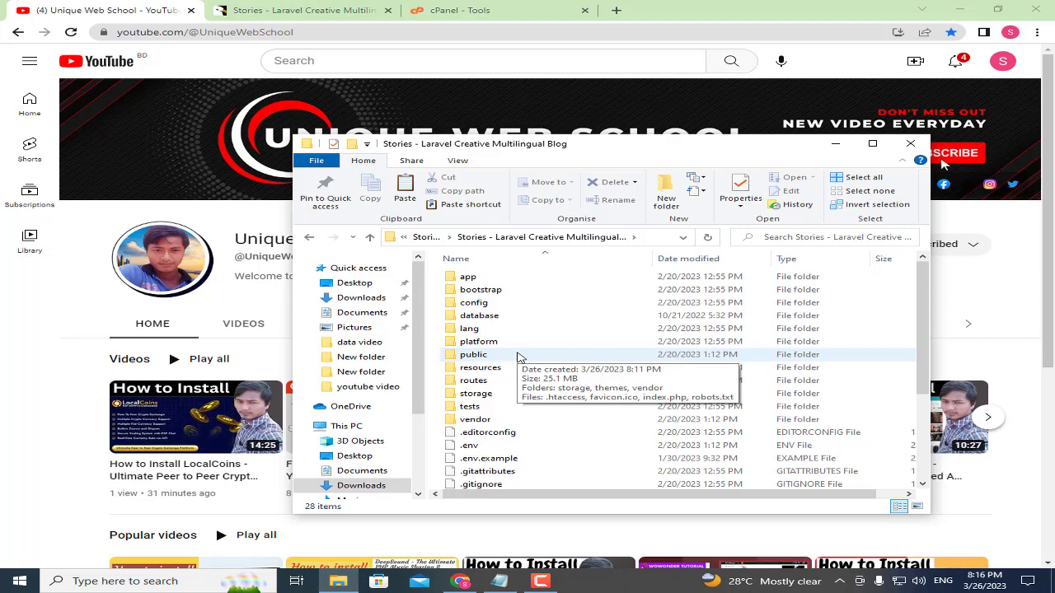
drag(437, 282, 659, 512)
right_click(633, 407)
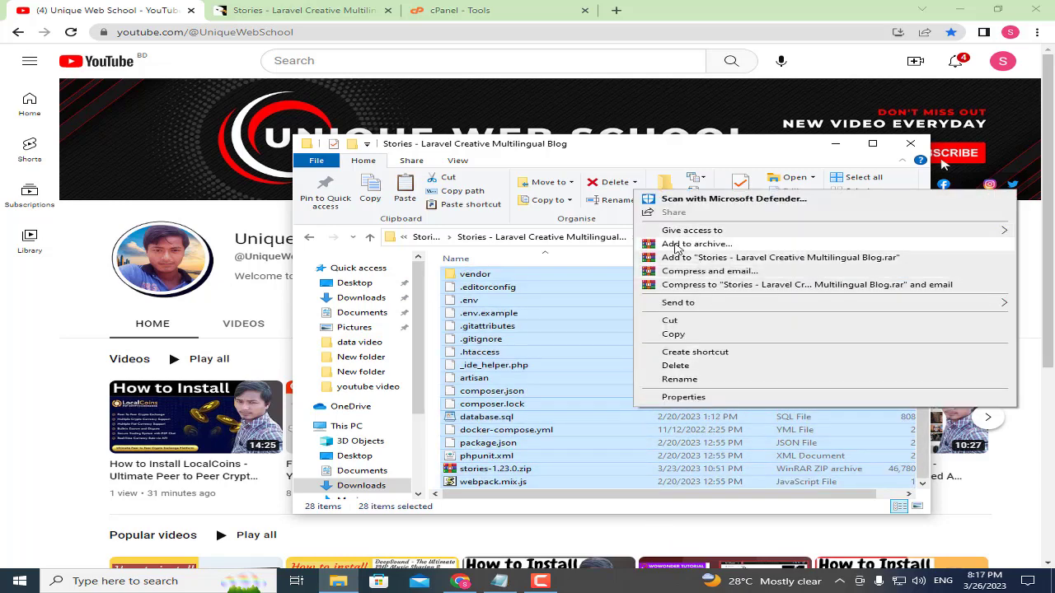
click(714, 244)
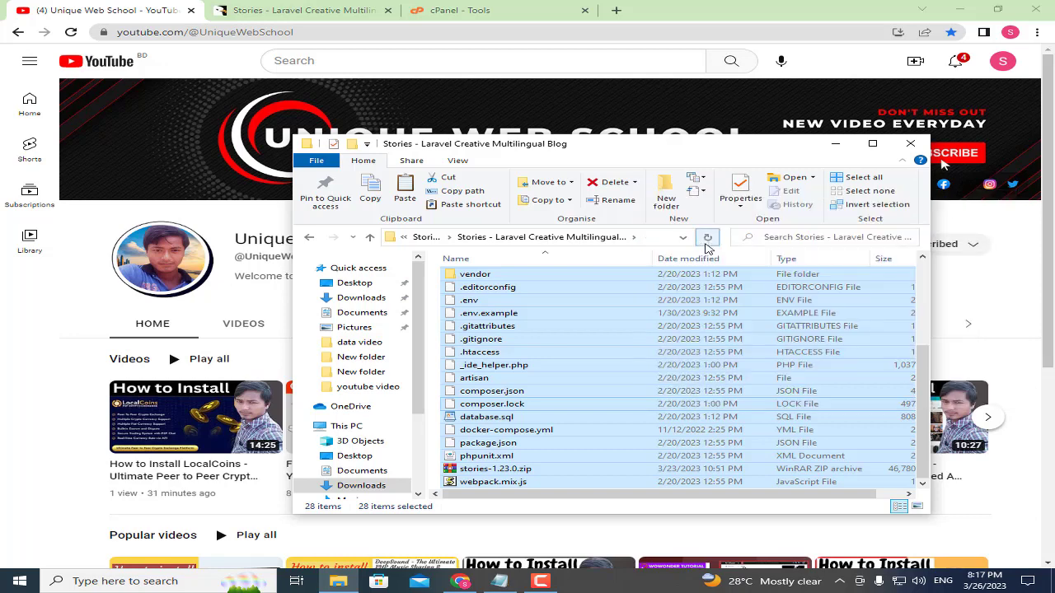
click(464, 287)
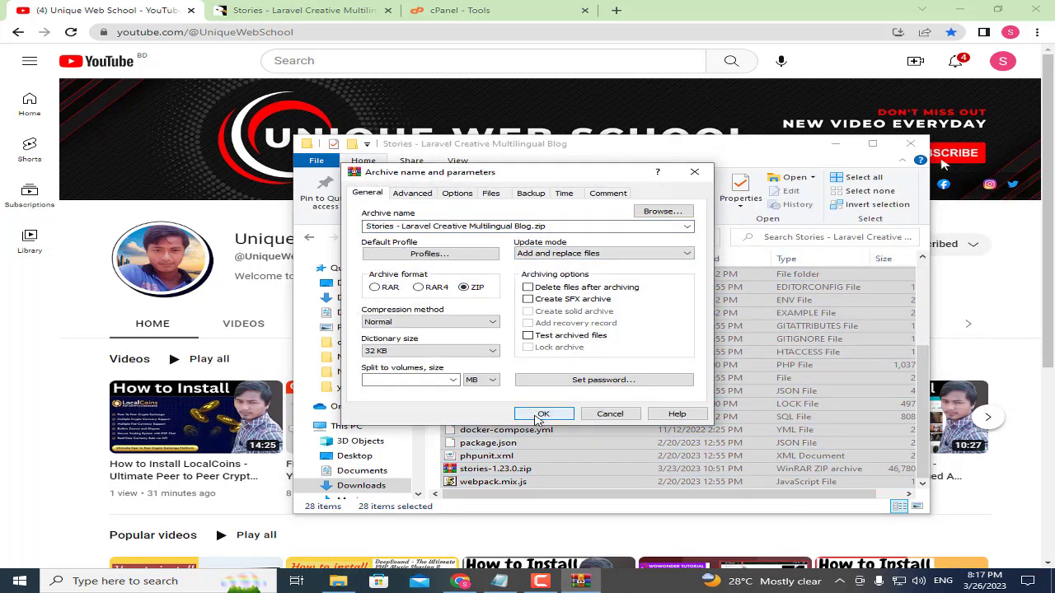
click(693, 174)
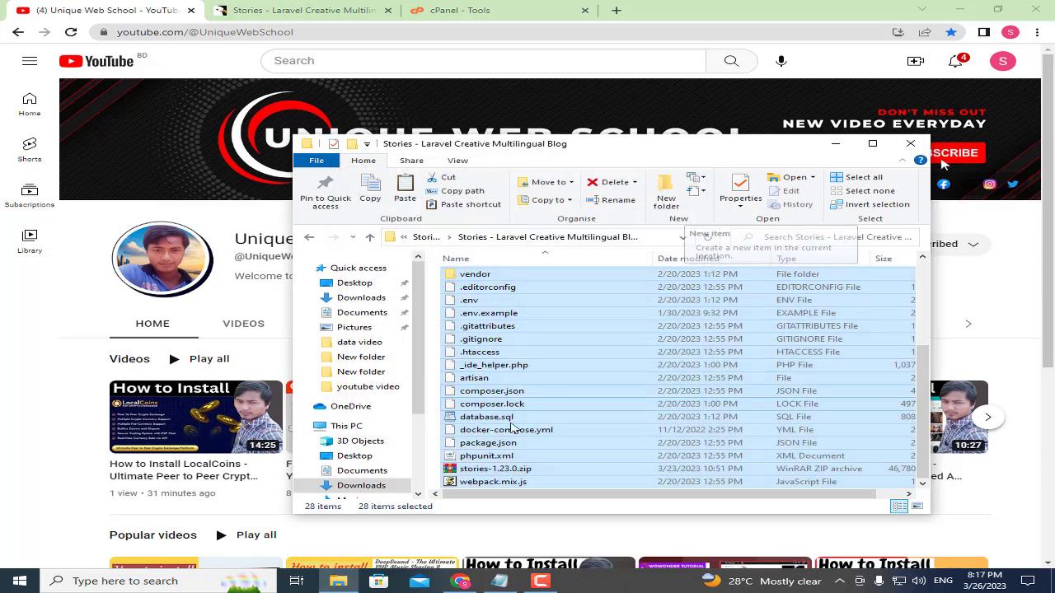
click(437, 431)
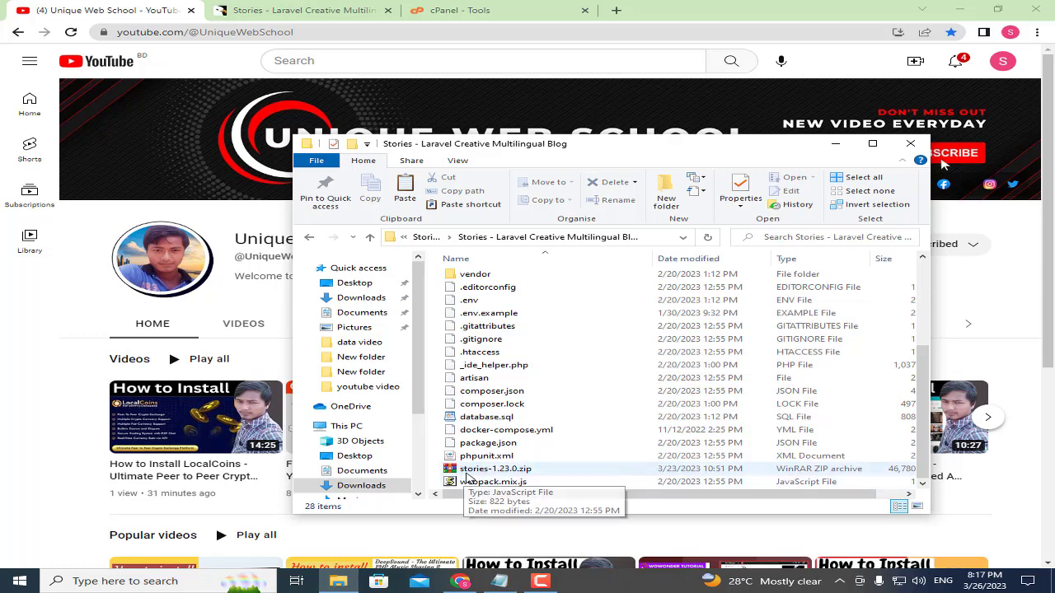
Select stories-1.23.0.zip among the extracted files, then switch to cPanel and open the public_html folder in File Manager.
click(513, 474)
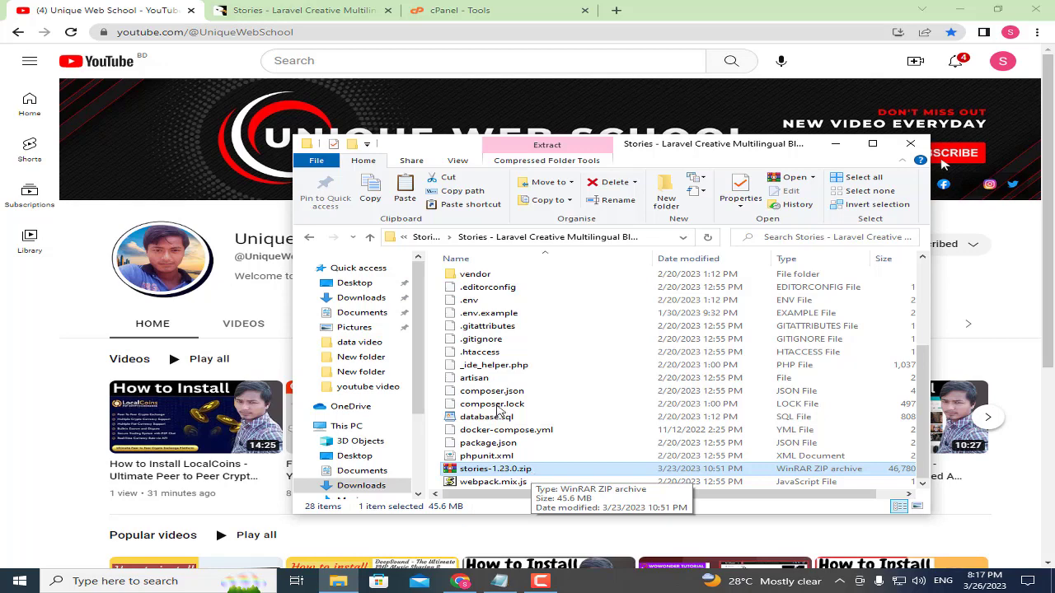
click(468, 11)
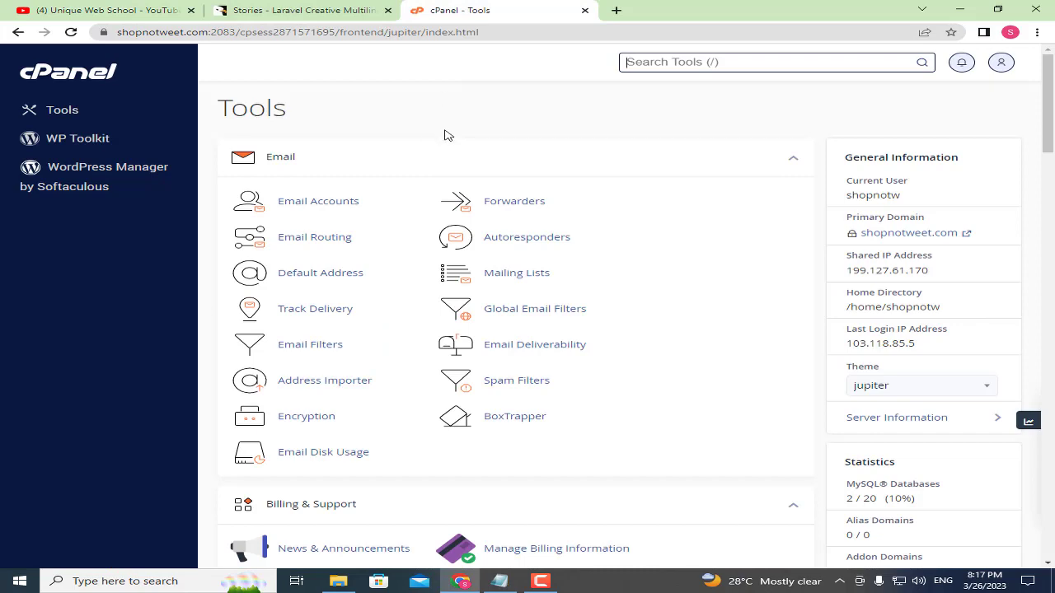
scroll(416, 111, down, 8)
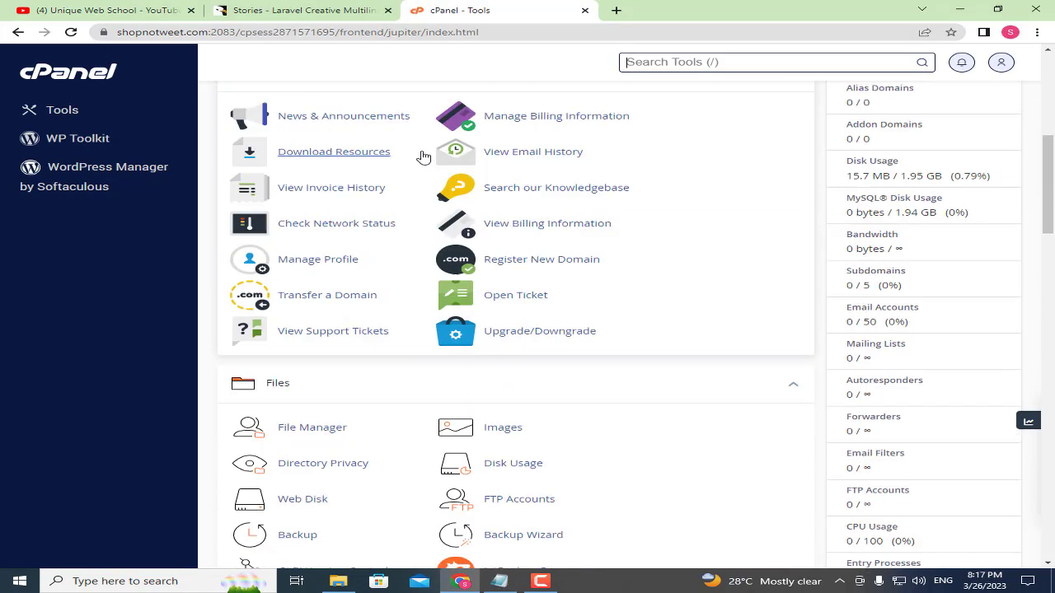
click(321, 305)
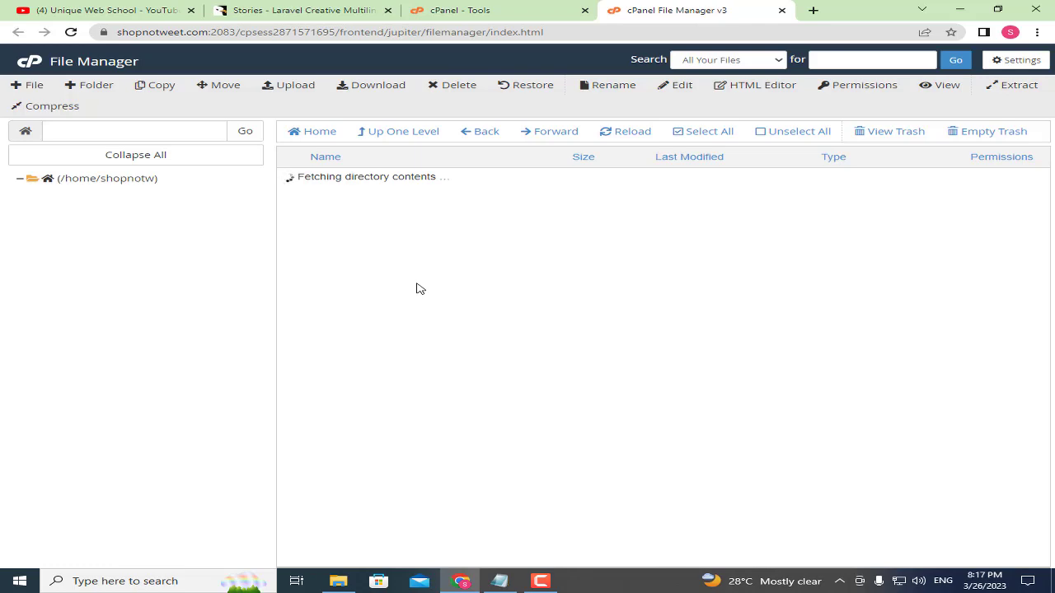
click(87, 410)
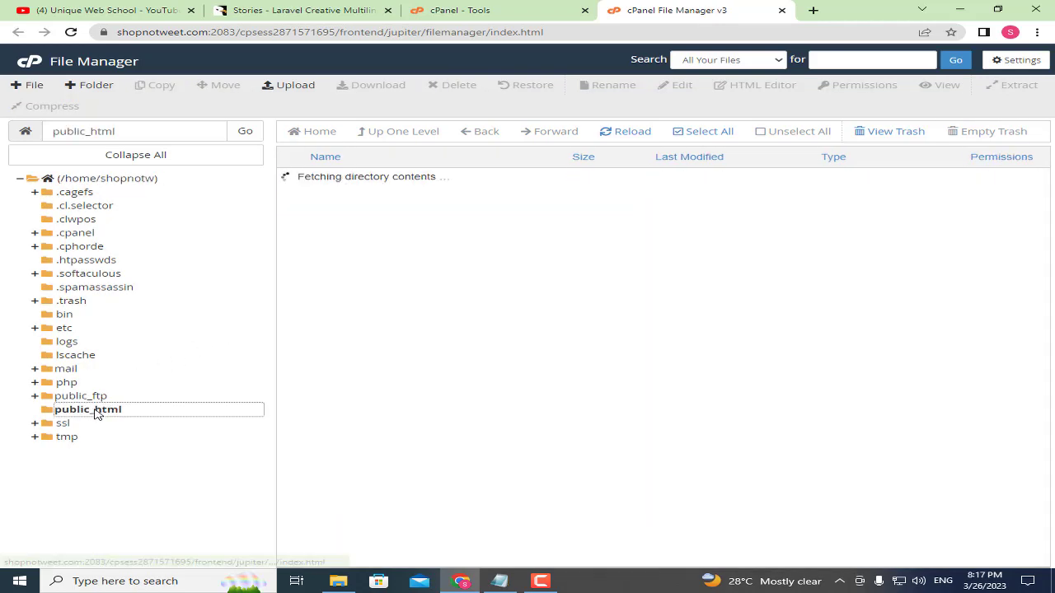
Upload stories-1.23.0.zip to public_html from the inner "Stories - Laravel Creative Multilingual Blog" folder in Downloads.
click(293, 86)
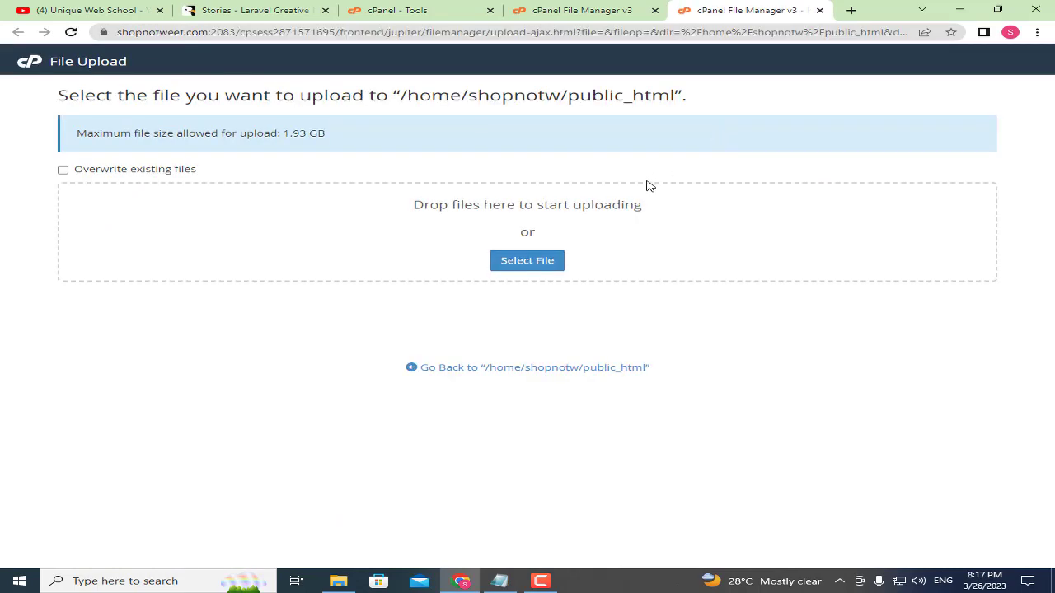
click(540, 261)
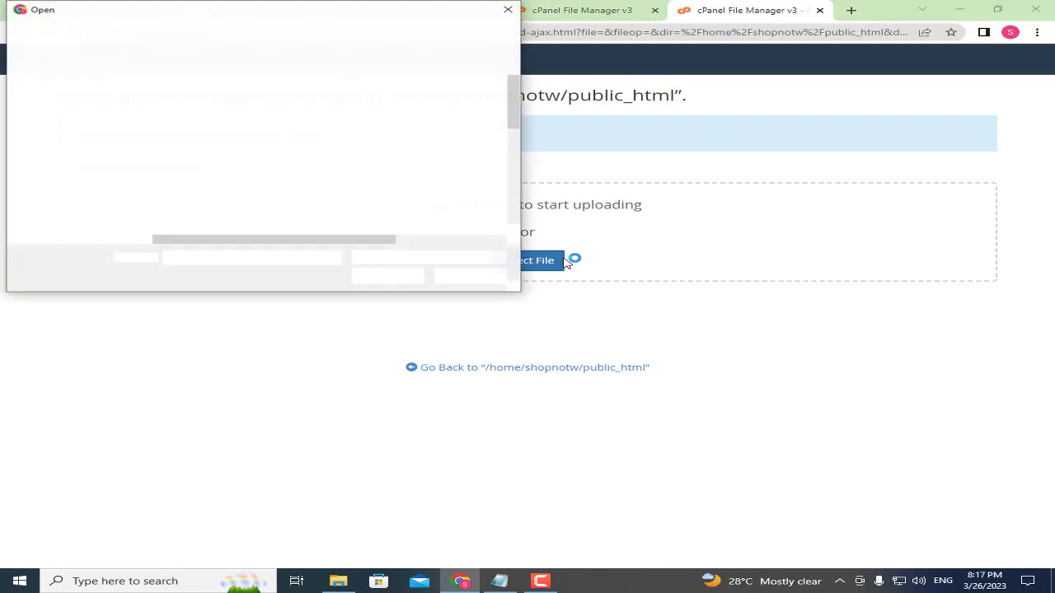
click(74, 135)
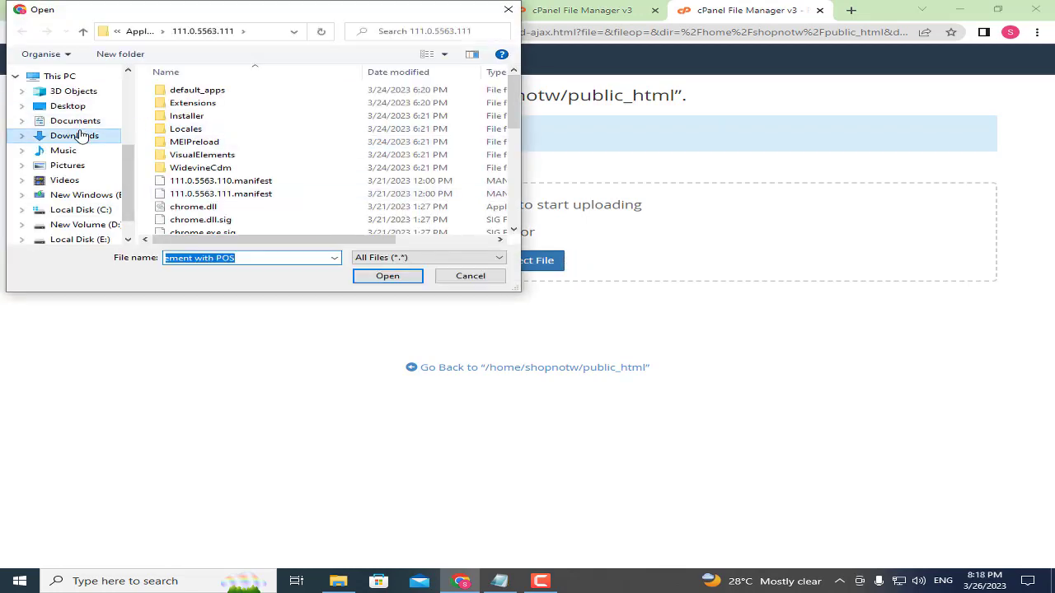
double_click(232, 104)
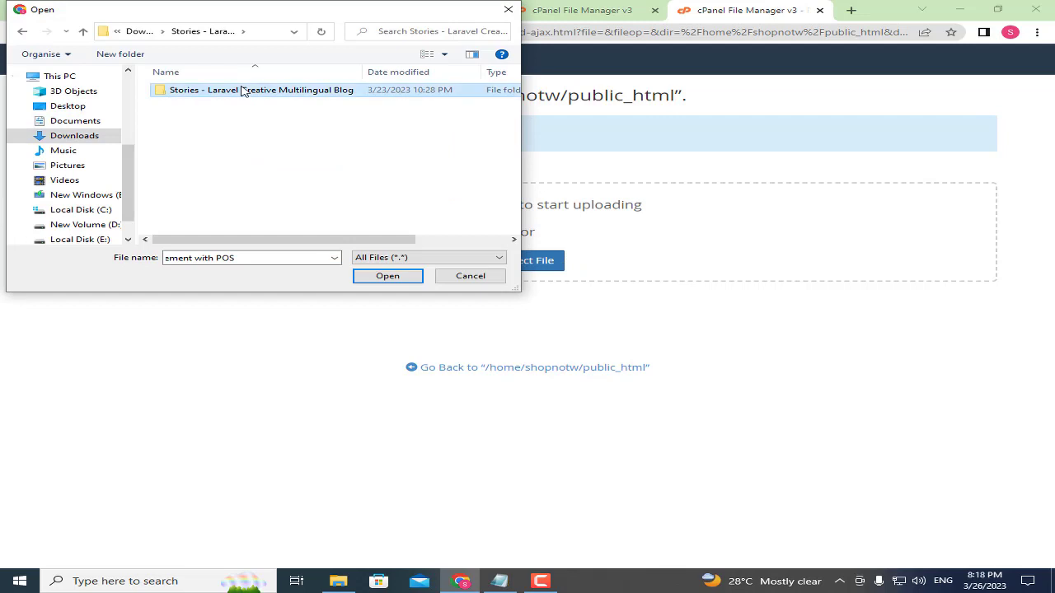
double_click(240, 90)
scroll(256, 153, down, 5)
click(206, 216)
click(387, 277)
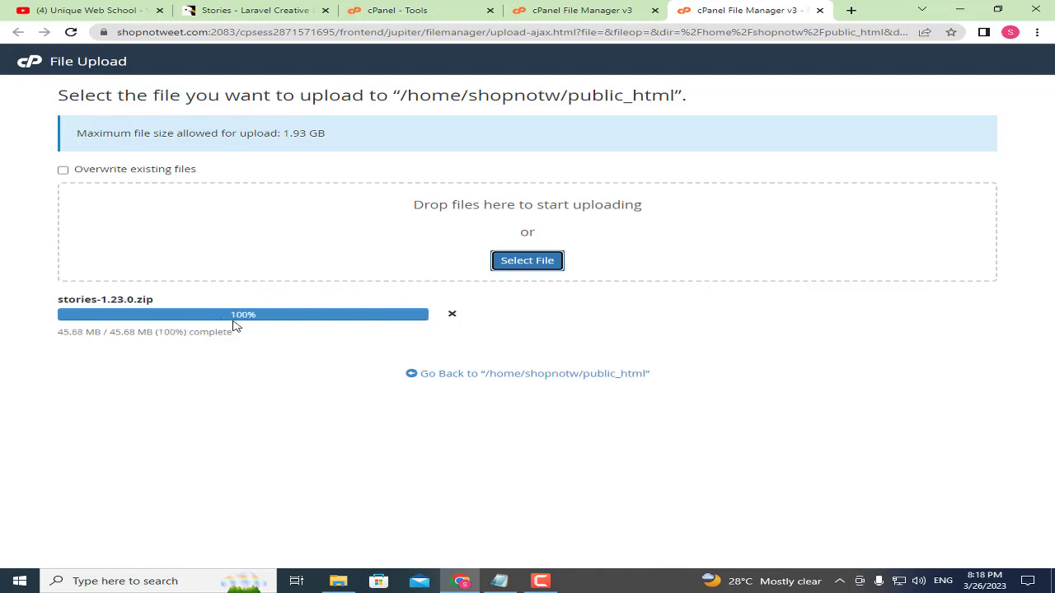
Return to public_html in File Manager, extract stories-1.23.0.zip into /public_html, and check the unpacked files.
click(467, 375)
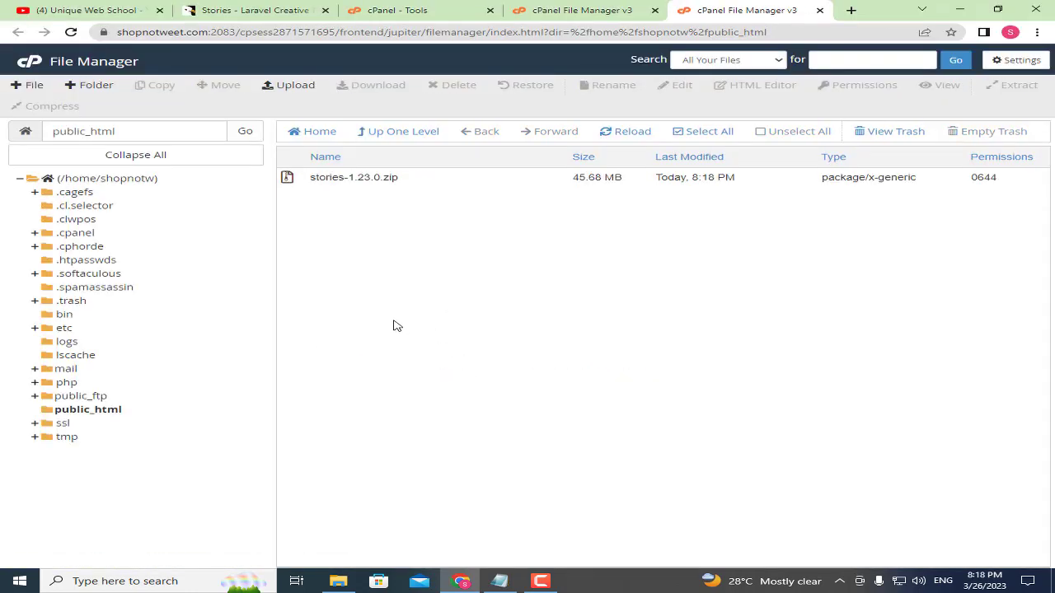
right_click(355, 178)
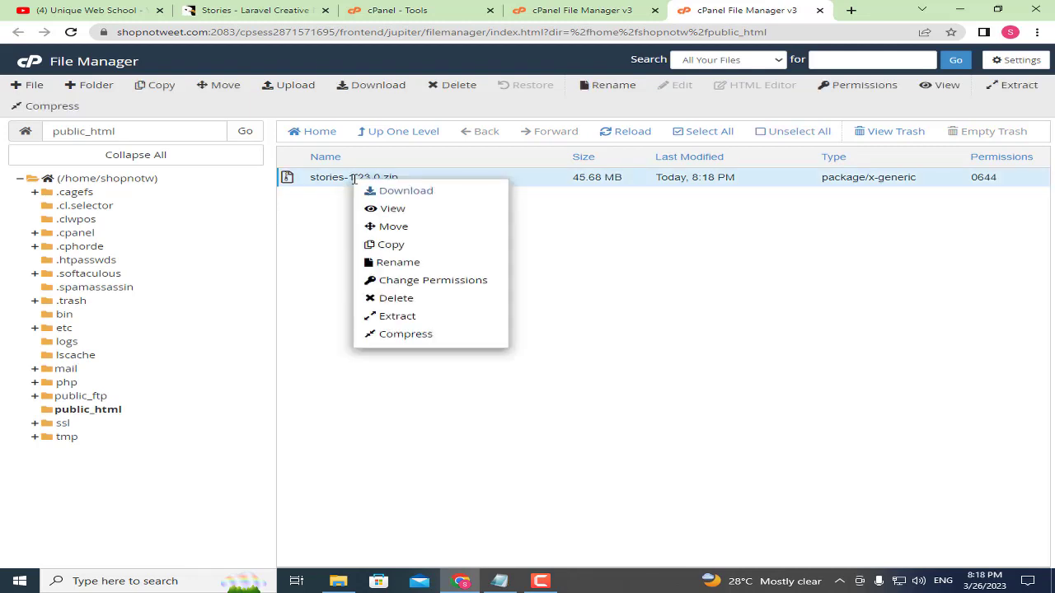
click(375, 317)
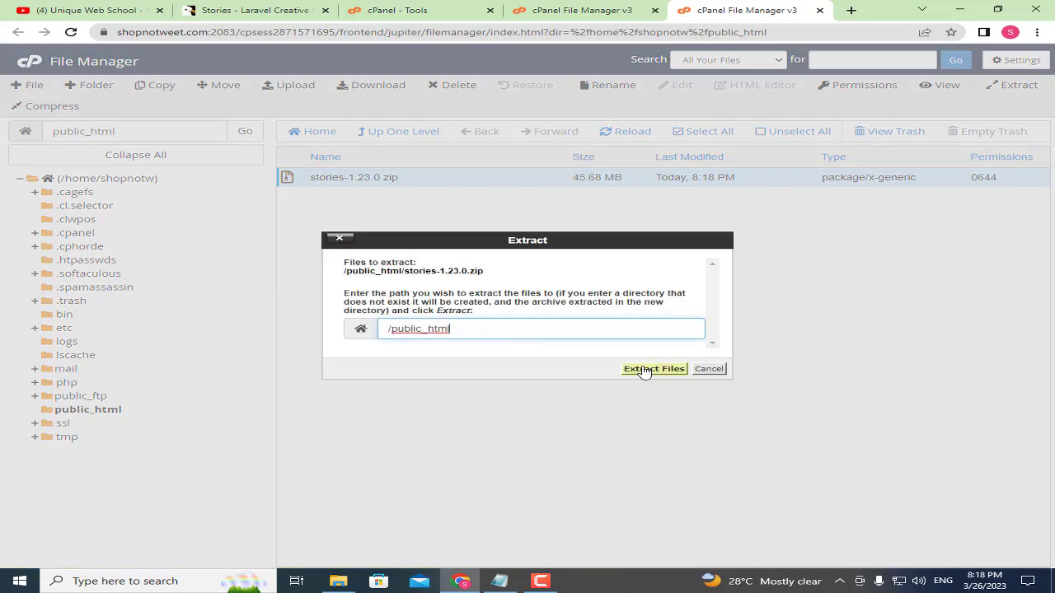
click(644, 371)
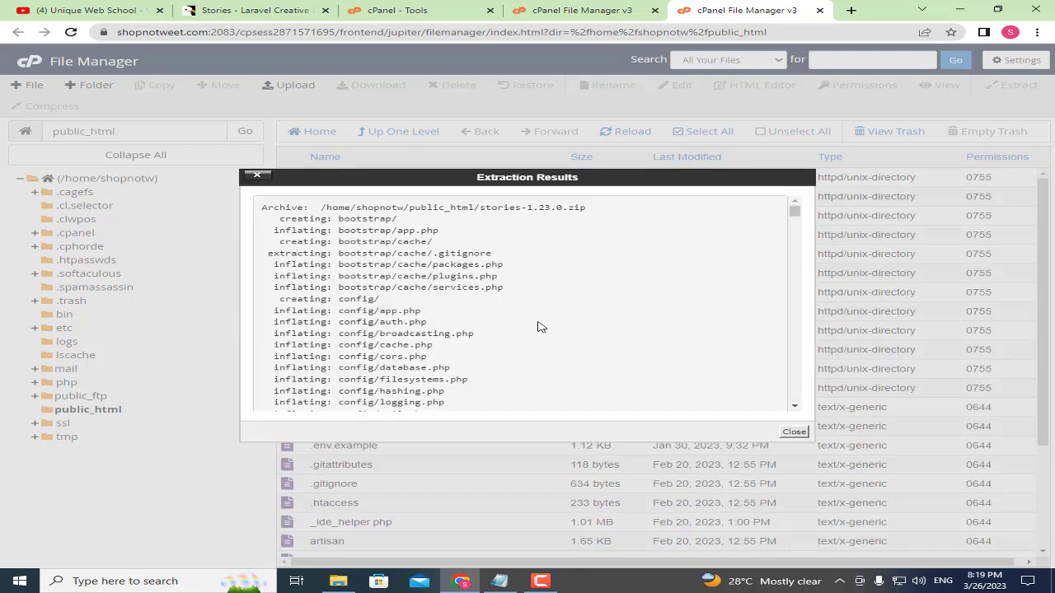
drag(794, 211, 796, 404)
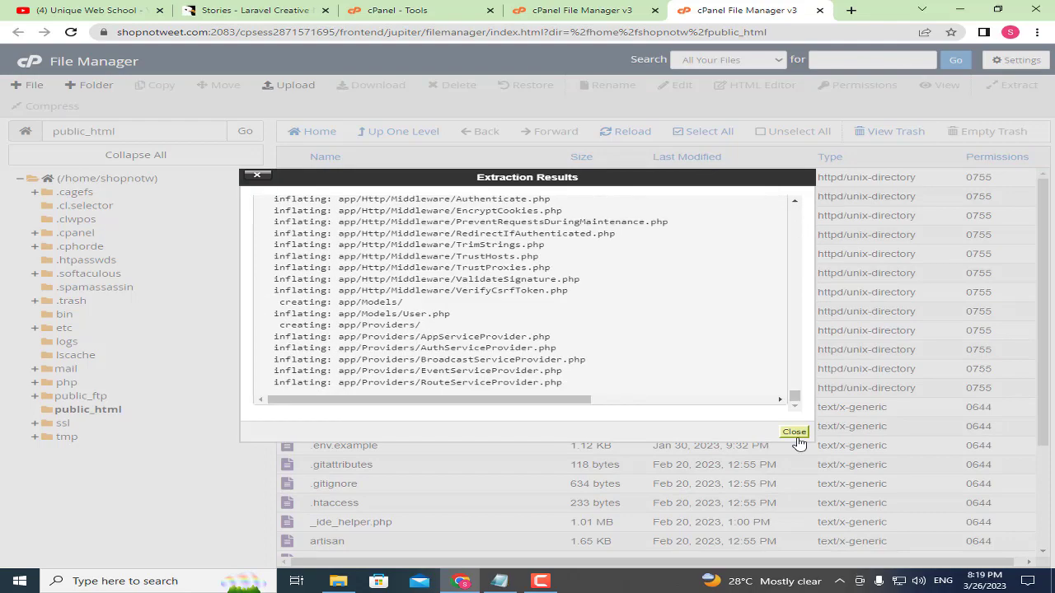
click(795, 432)
click(97, 414)
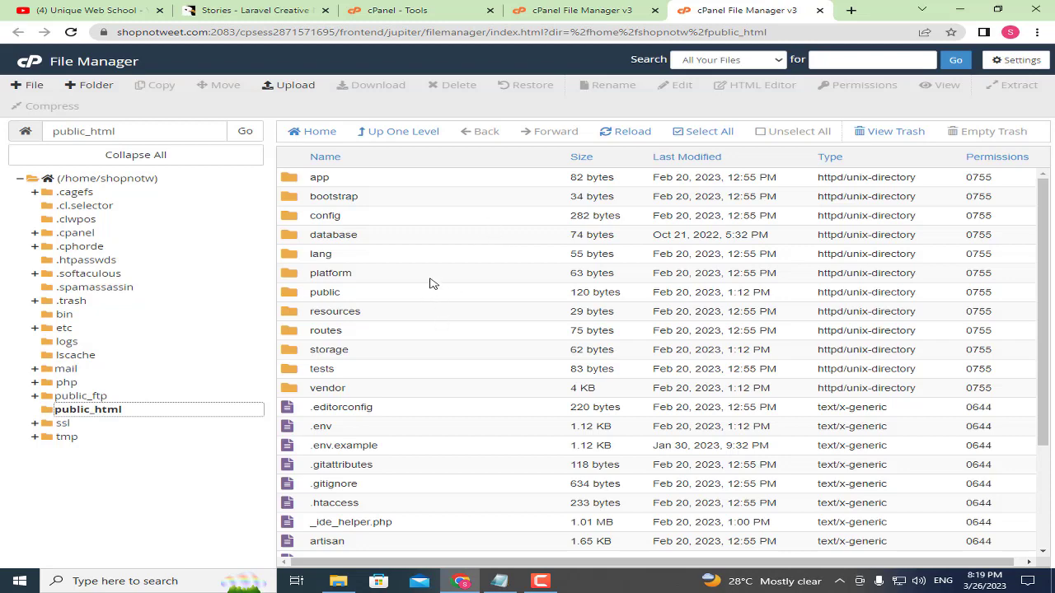
scroll(450, 366, down, 3)
scroll(453, 349, up, 3)
Open shopnotweet.com in a new browser tab and start the web installer from its Welcome page.
click(851, 11)
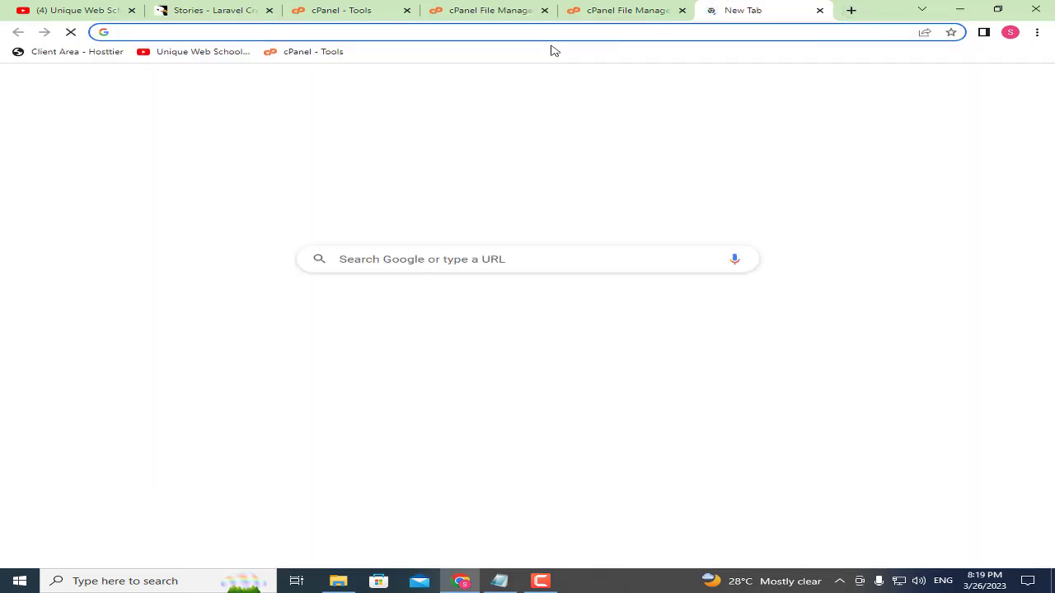
text(s)
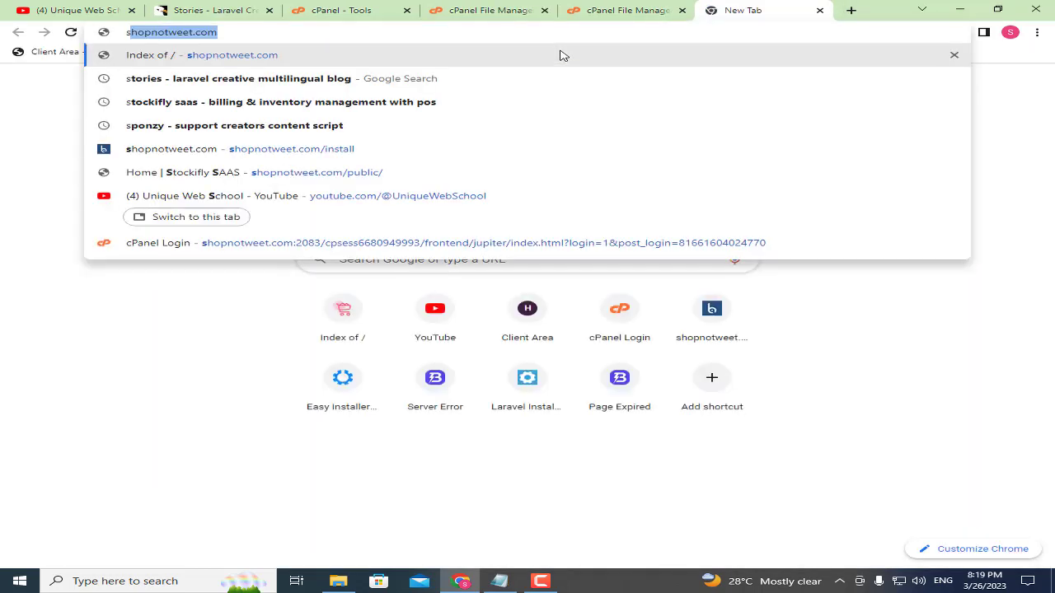
key(Return)
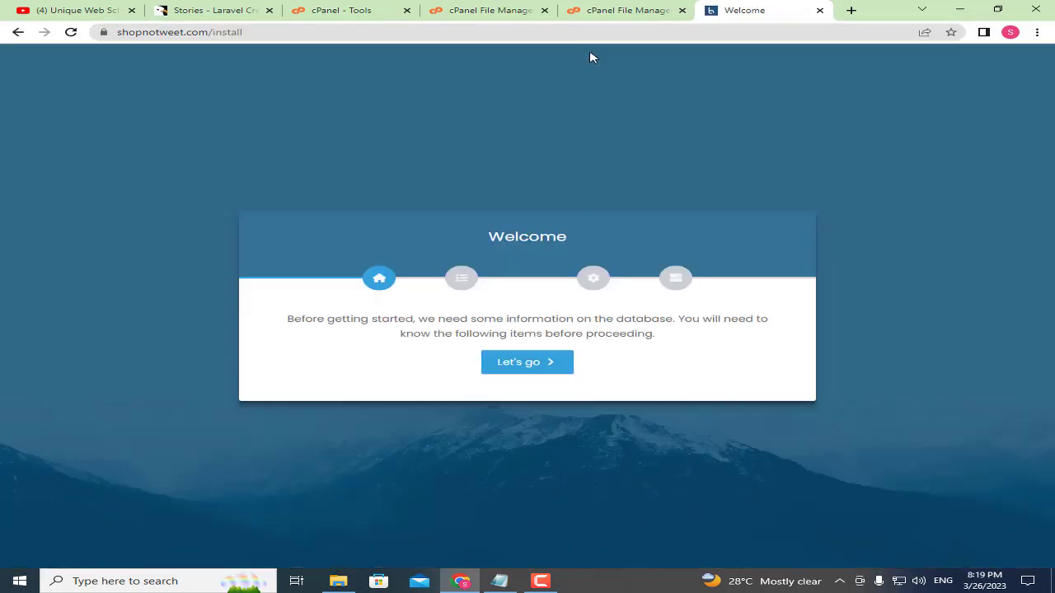
click(71, 33)
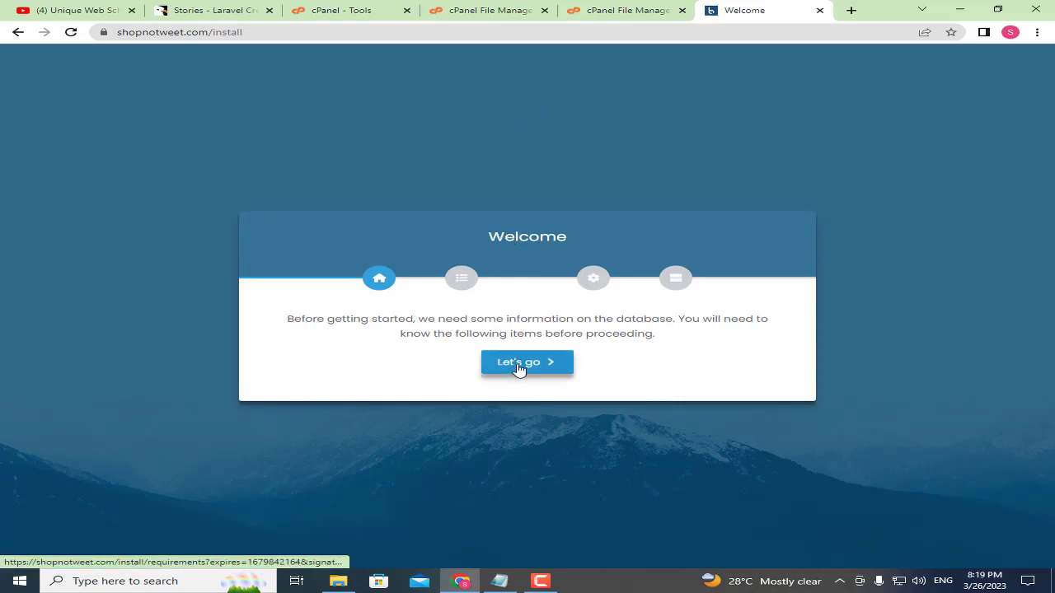
click(518, 369)
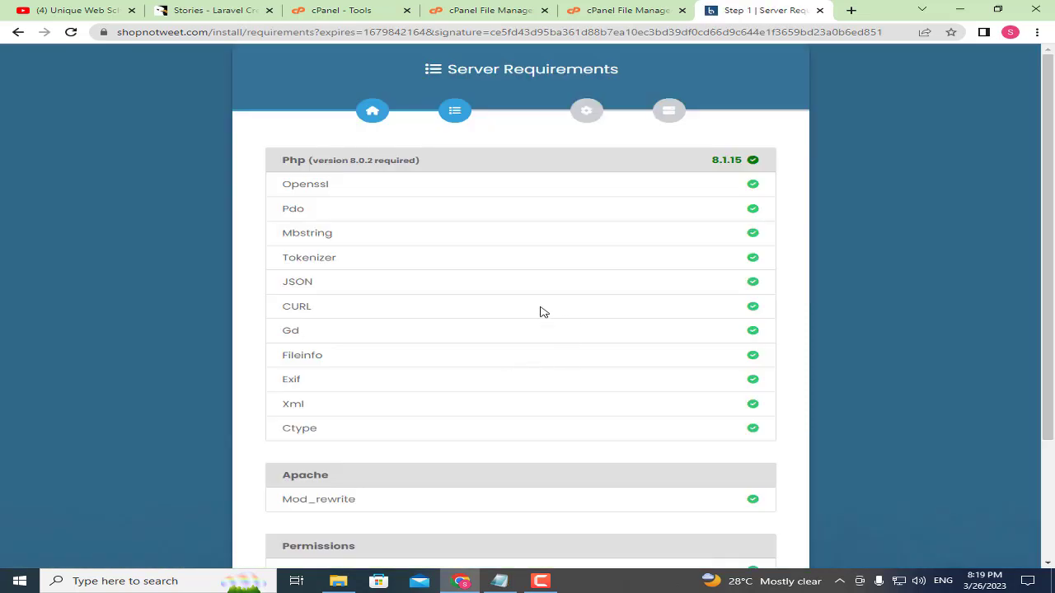
Review the PHP, Apache and permission requirements, then proceed to the installer's environment configuration.
scroll(492, 250, down, 2)
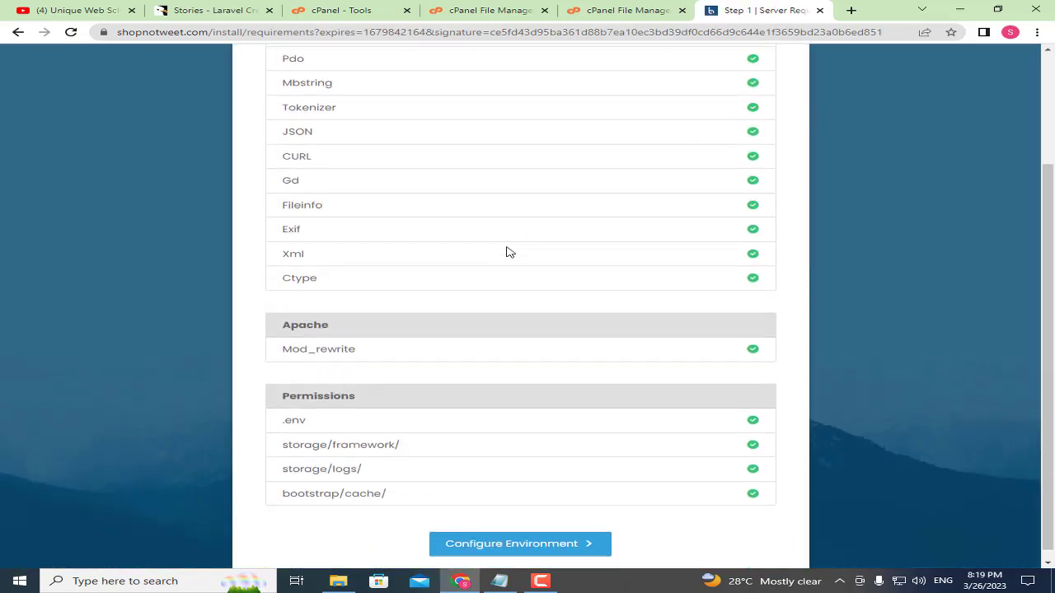
scroll(509, 219, up, 2)
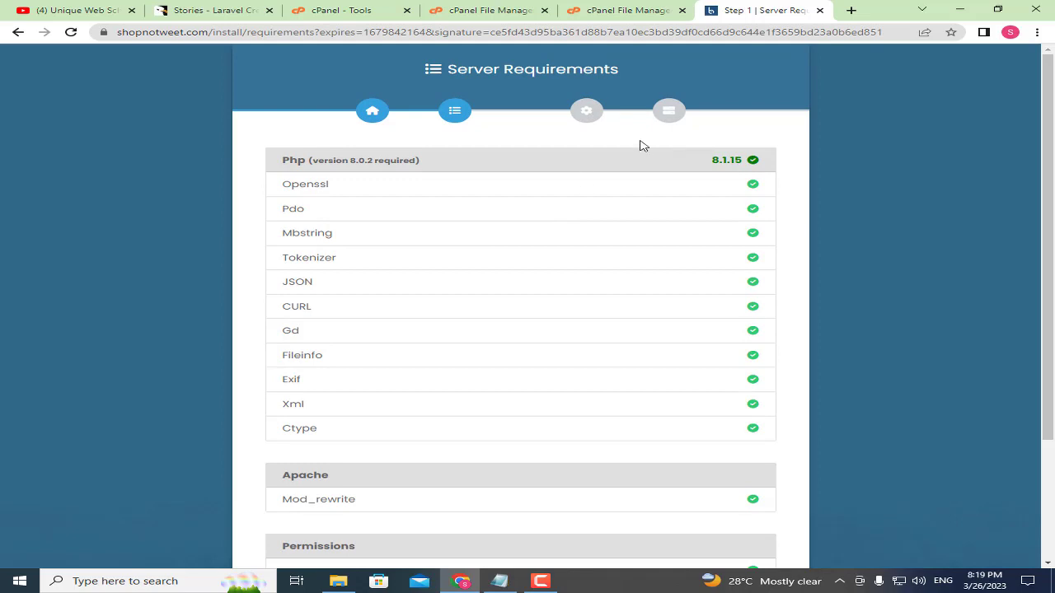
drag(346, 162, 525, 167)
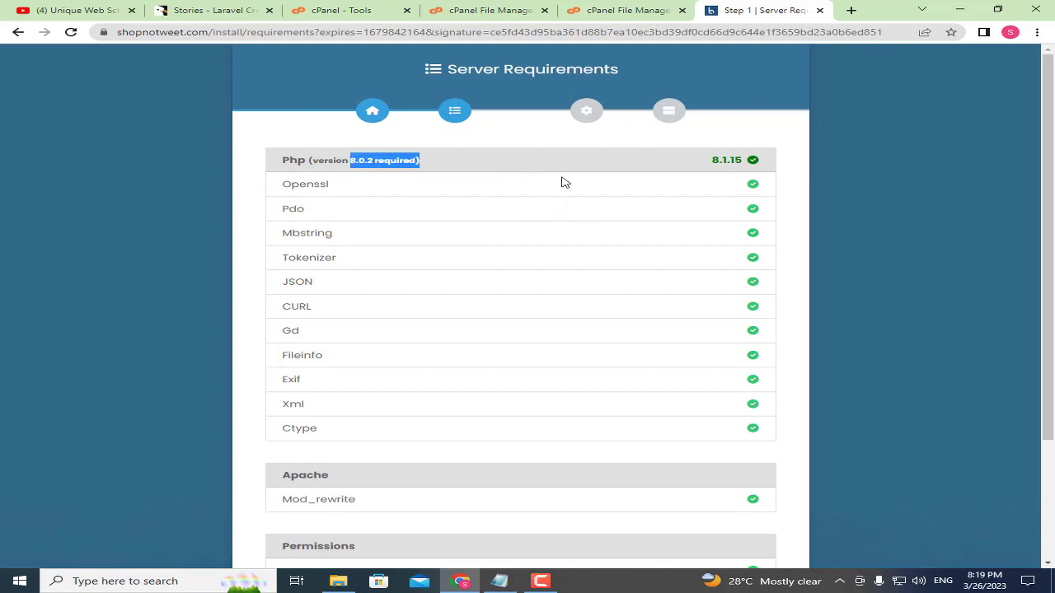
scroll(546, 204, down, 2)
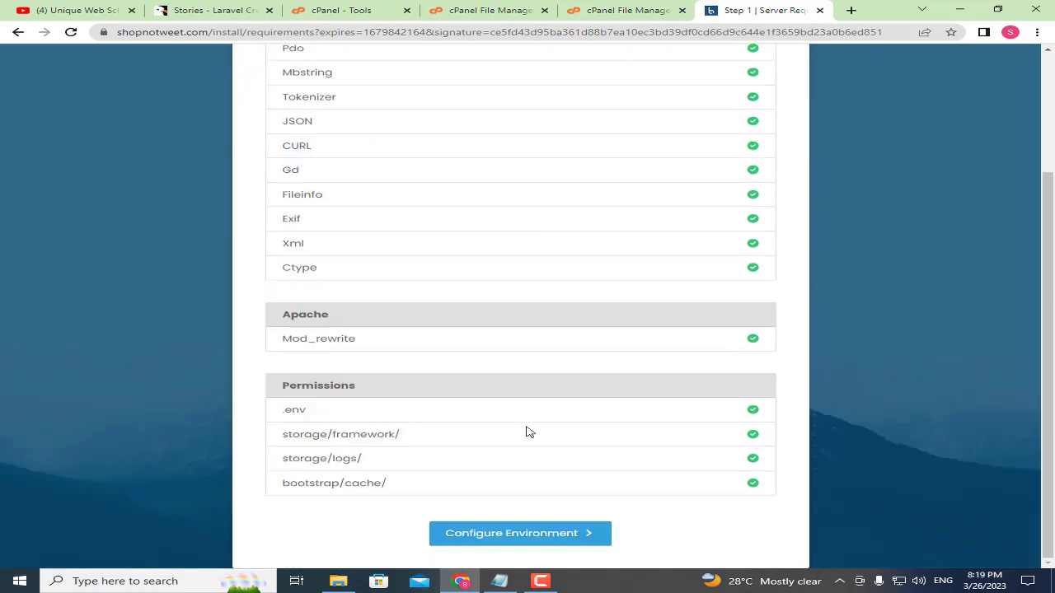
click(517, 537)
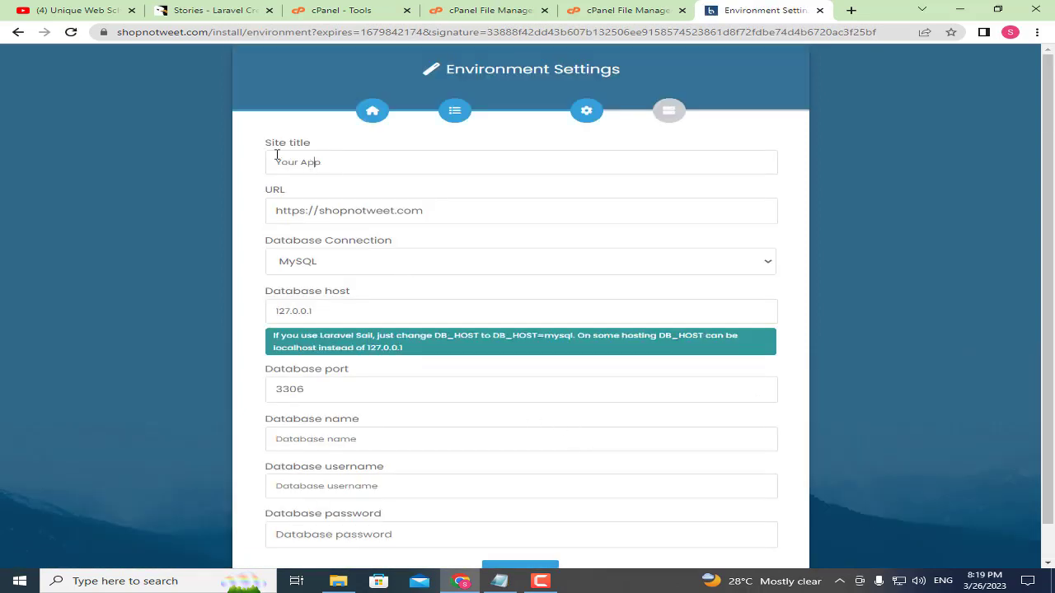
Set the installer's site title to "Unique Web School", copying the channel name from the open YouTube page.
drag(316, 157, 290, 162)
click(338, 162)
drag(369, 162, 274, 163)
click(365, 164)
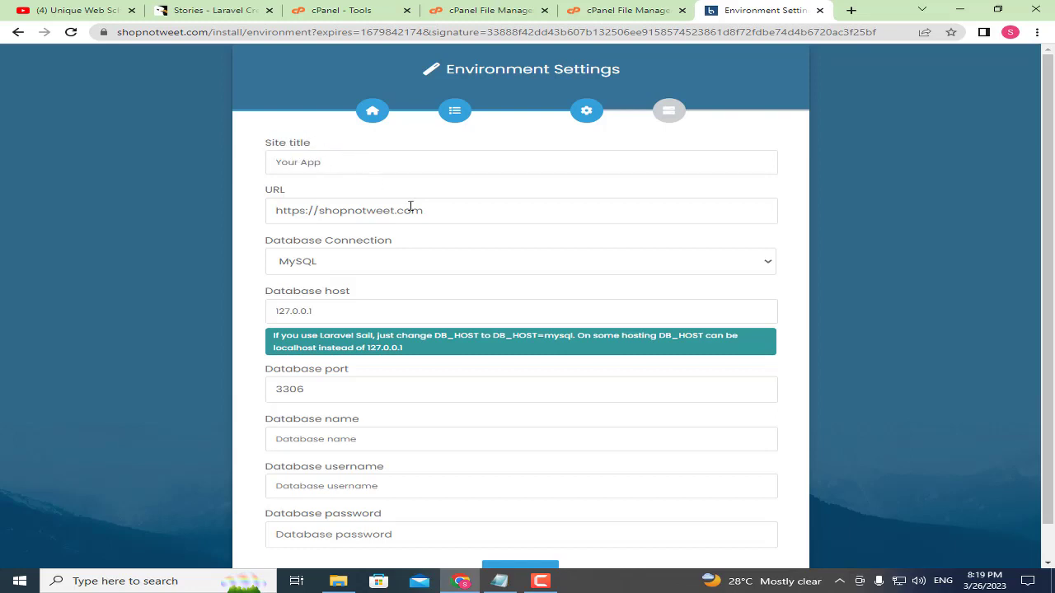
click(87, 11)
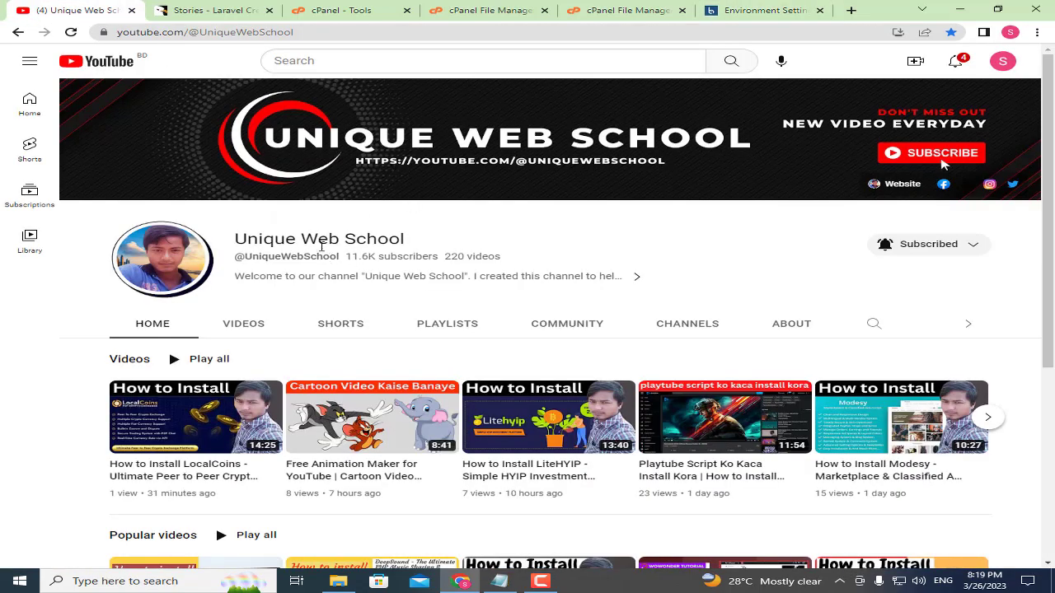
triple_click(322, 239)
right_click(321, 239)
click(411, 252)
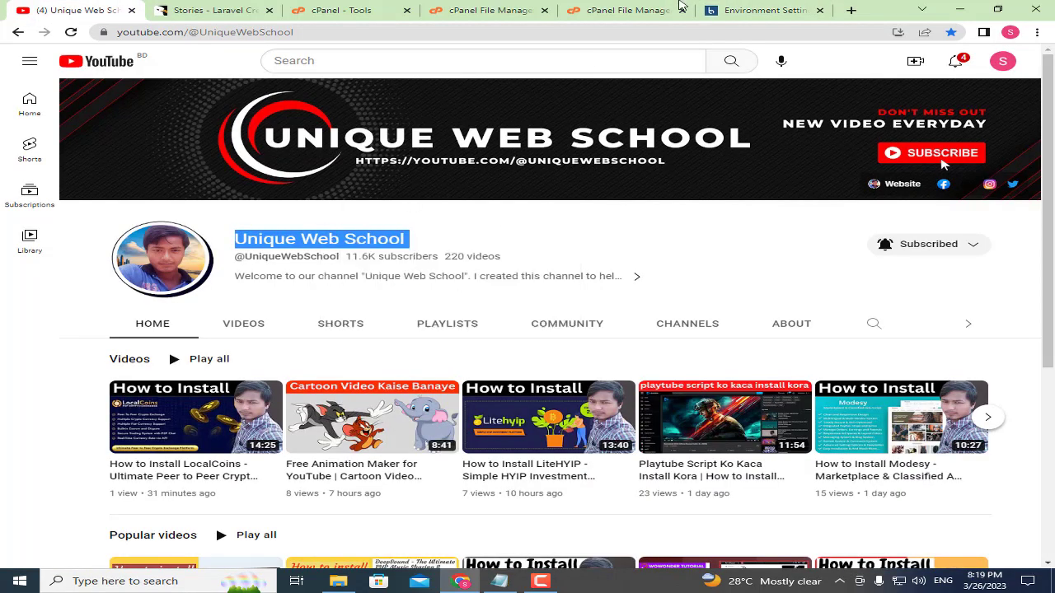
click(762, 10)
triple_click(357, 162)
key(ctrl+v)
click(280, 189)
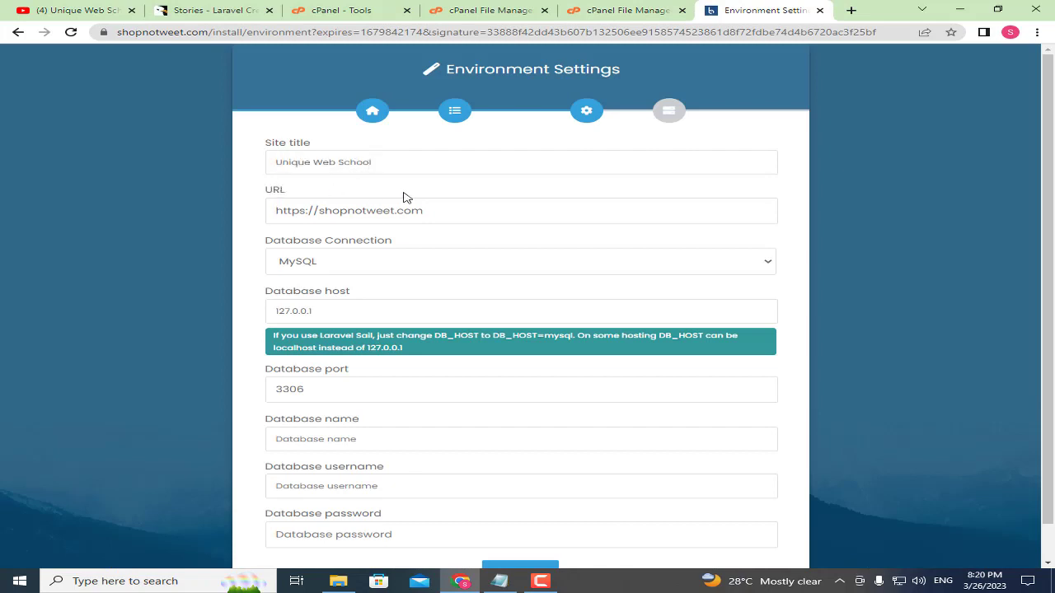
Keep the site URL and the MySQL connection, and set the database host to localhost.
drag(392, 208, 274, 208)
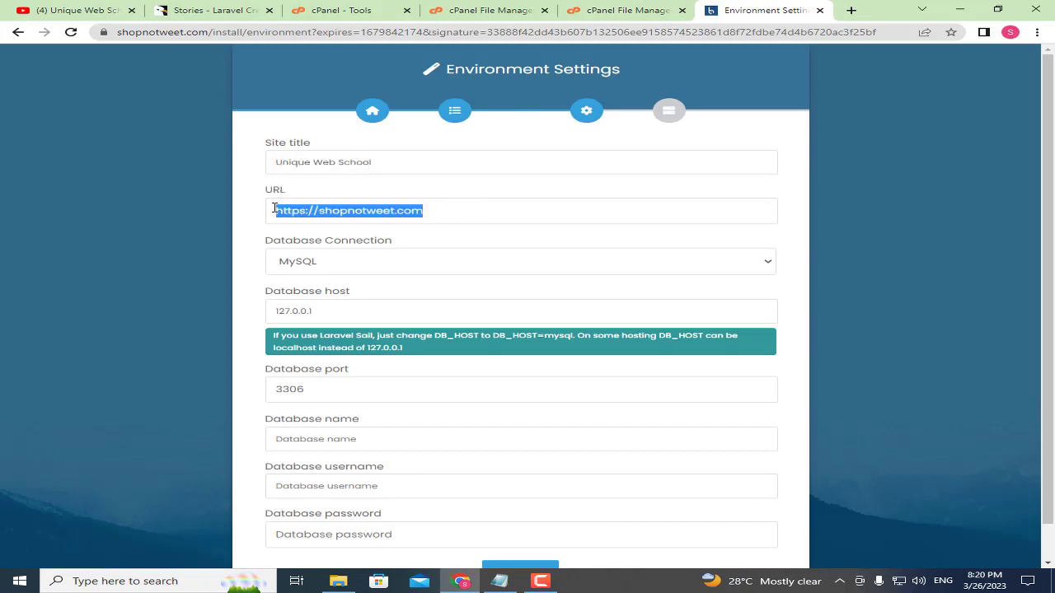
click(443, 211)
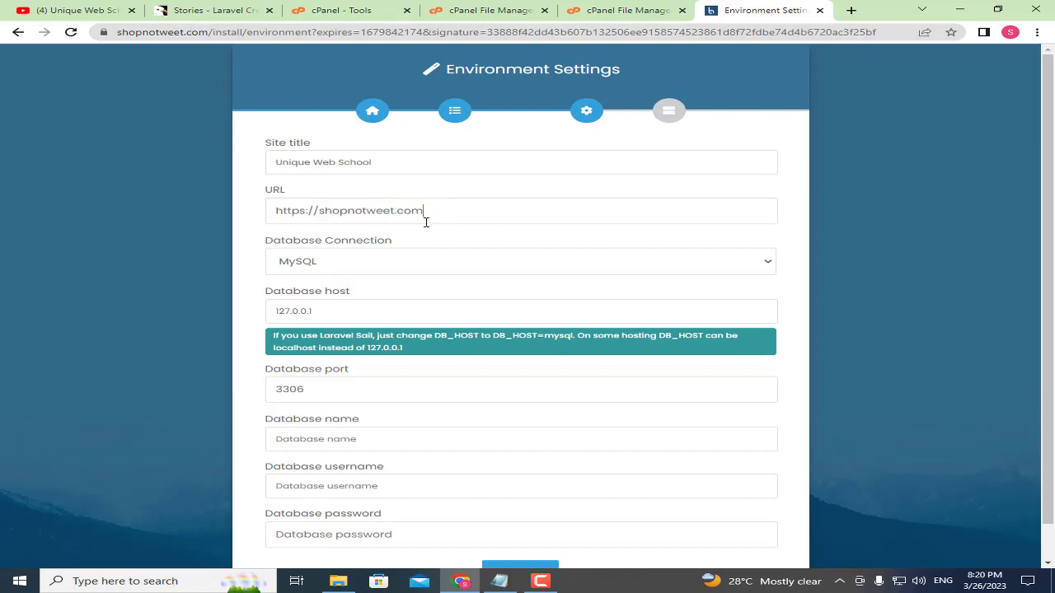
drag(272, 241, 309, 240)
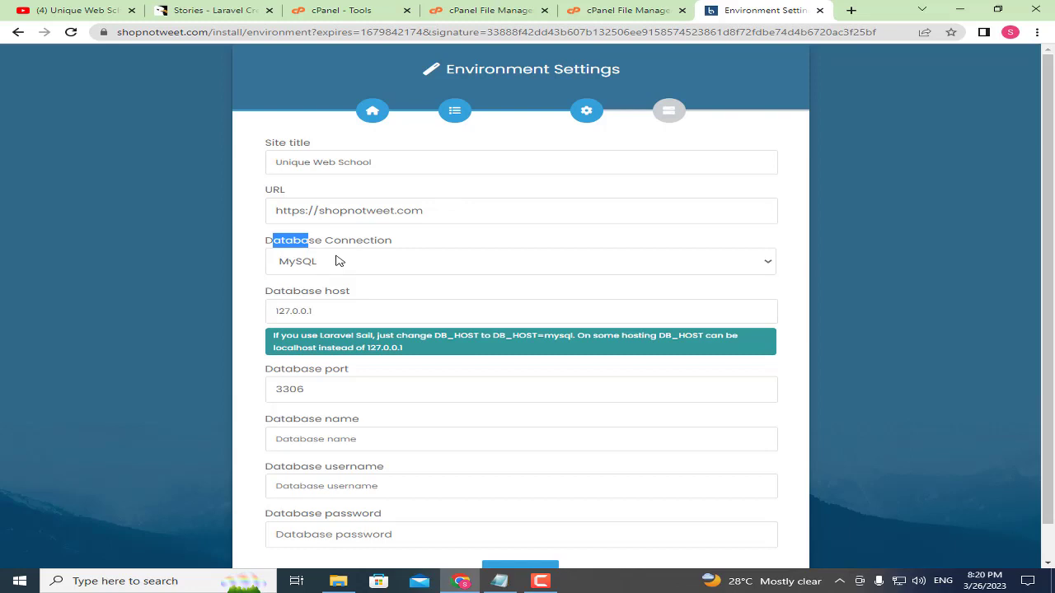
click(338, 261)
click(328, 267)
drag(329, 311, 248, 313)
click(250, 315)
double_click(318, 312)
key(BackSpace)
click(365, 337)
Review the database port, name, username and password fields of the environment settings form.
scroll(355, 330, down, 1)
drag(285, 331, 329, 333)
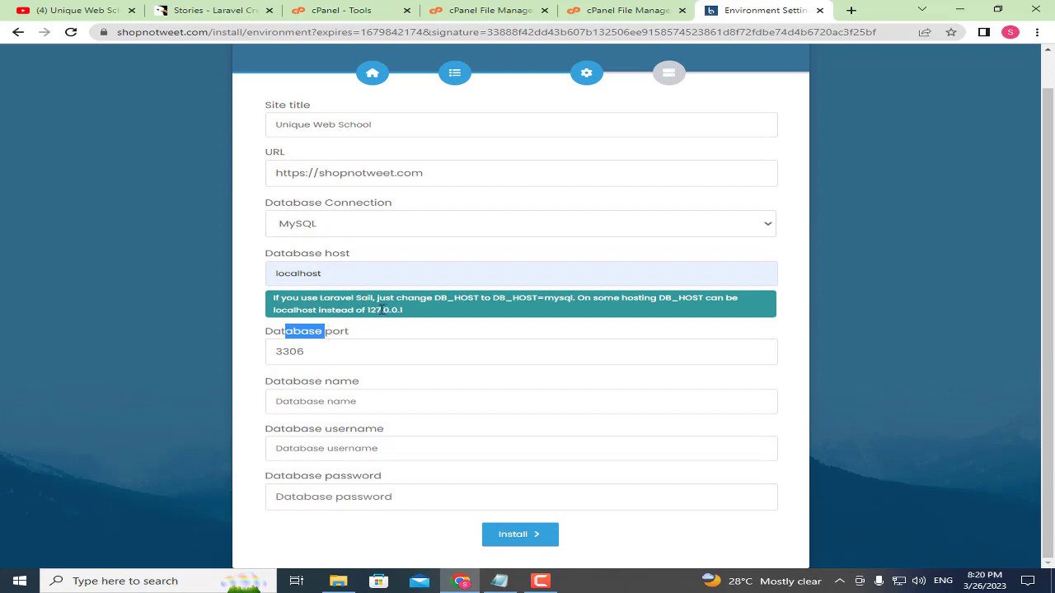
click(300, 383)
drag(271, 430, 322, 430)
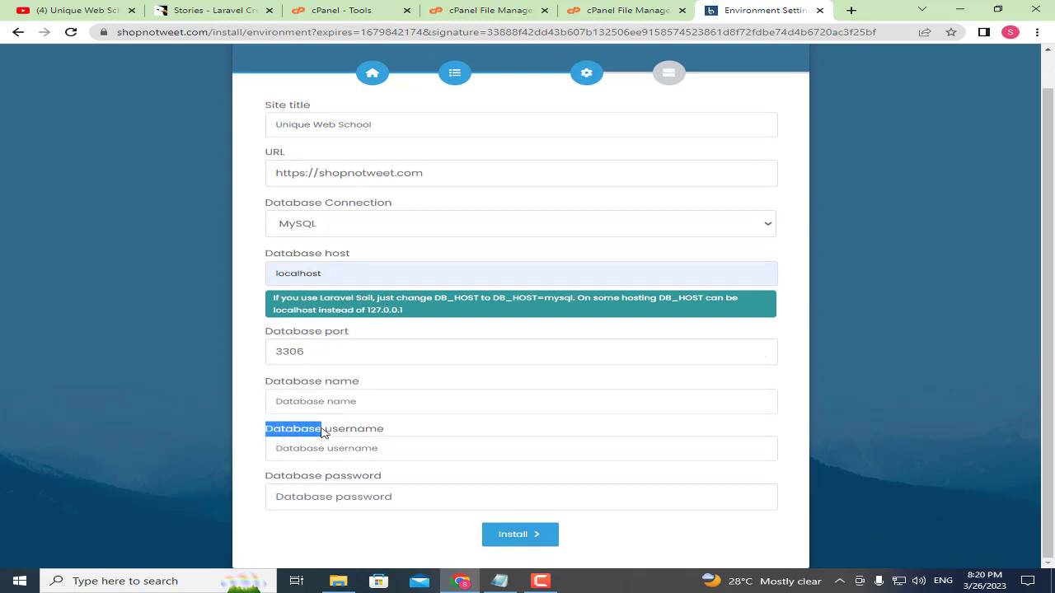
drag(294, 478, 365, 486)
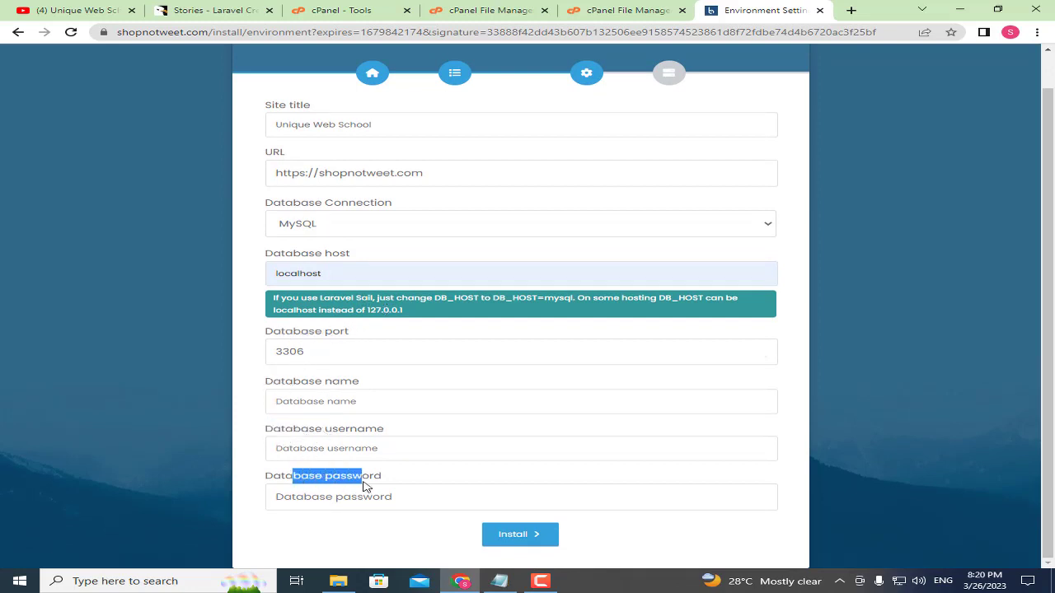
click(253, 431)
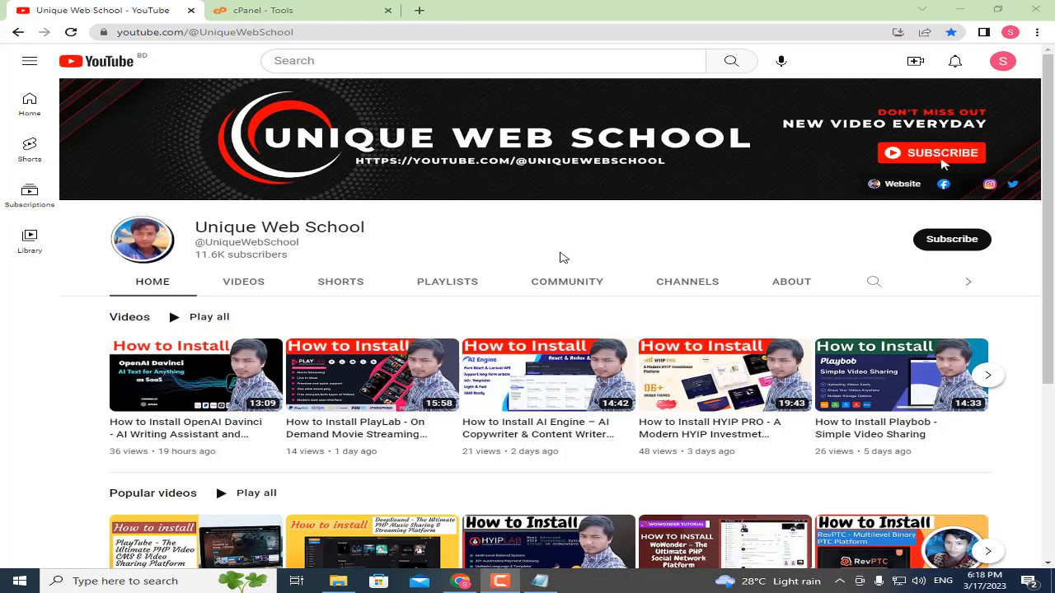
Switch to cPanel and open the MySQL Databases tool at its new database form.
click(281, 8)
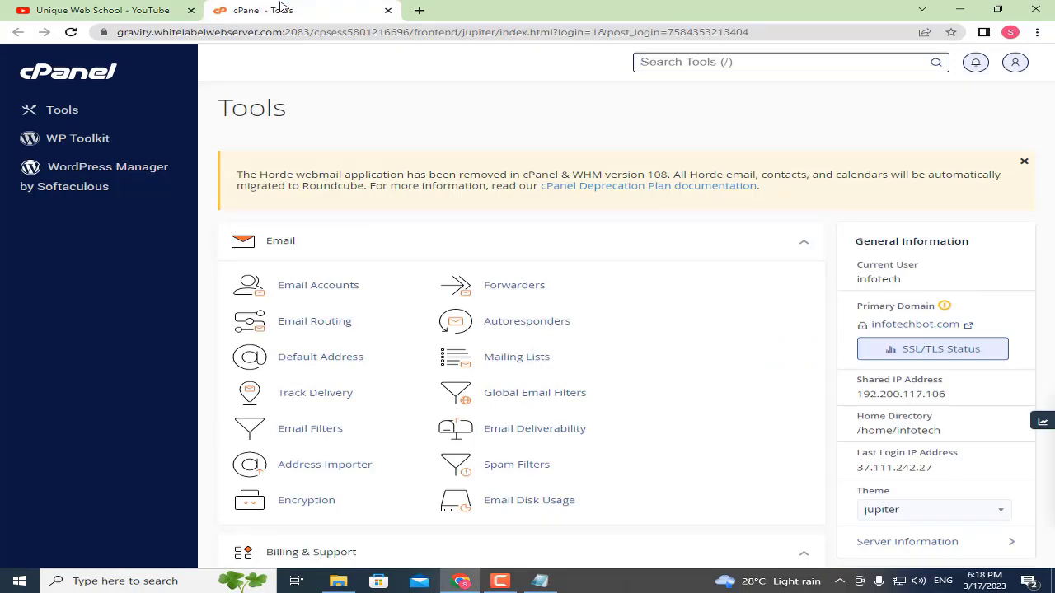
scroll(418, 142, down, 6)
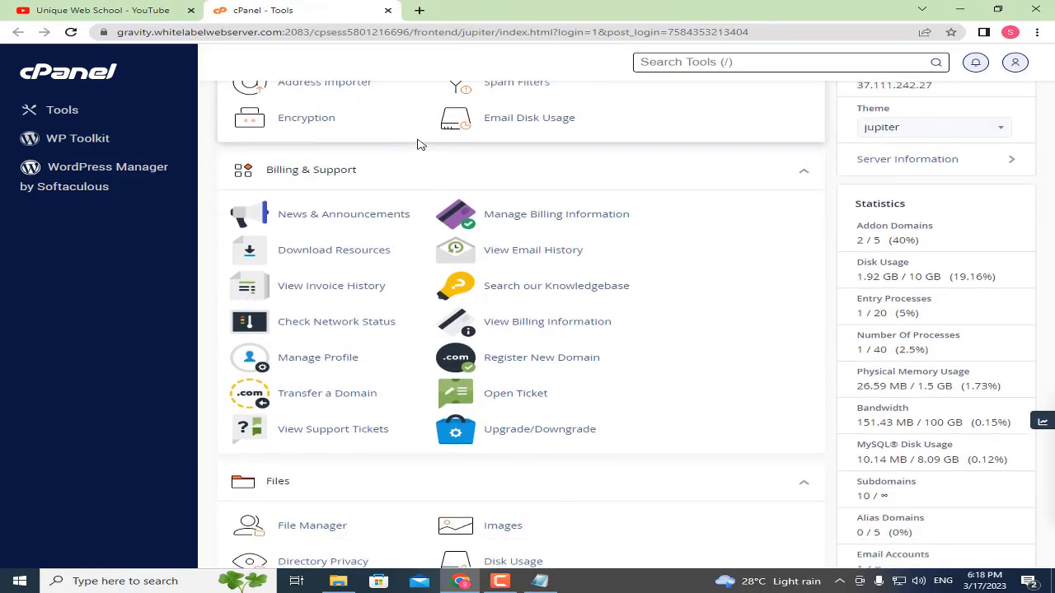
scroll(417, 145, down, 4)
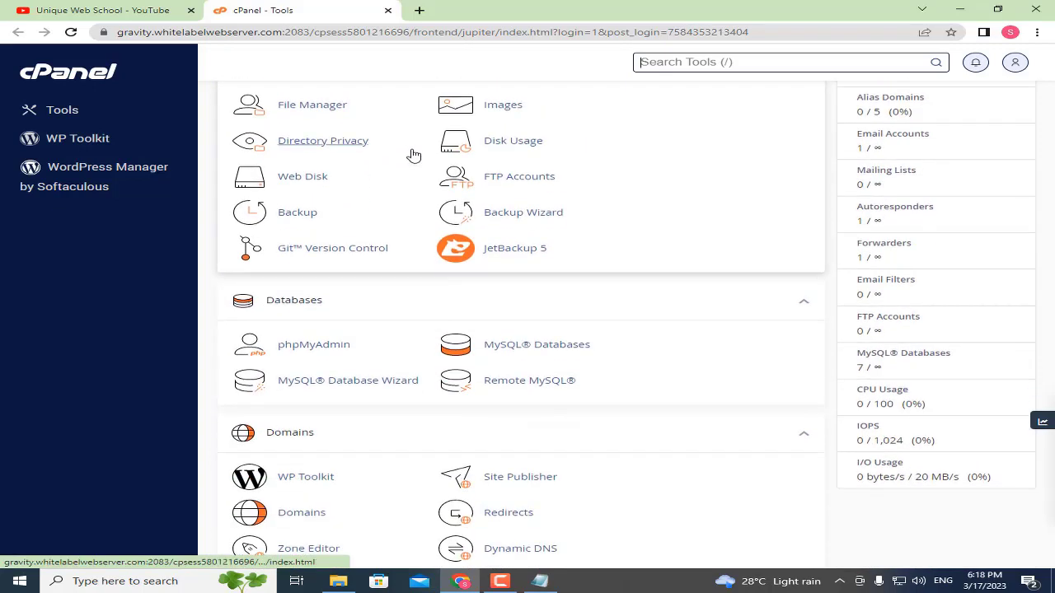
scroll(421, 155, down, 1)
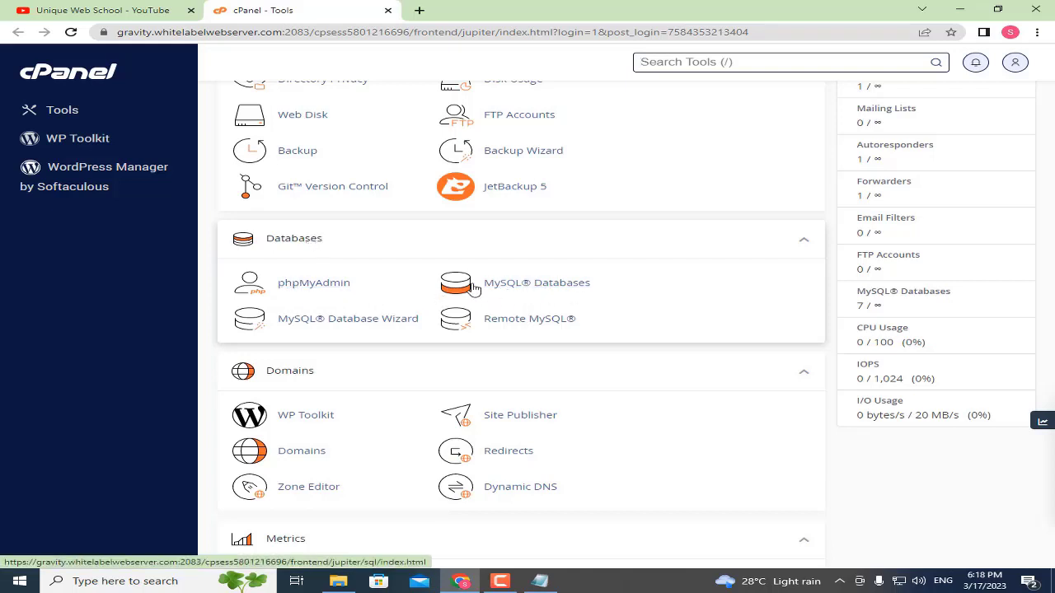
click(522, 295)
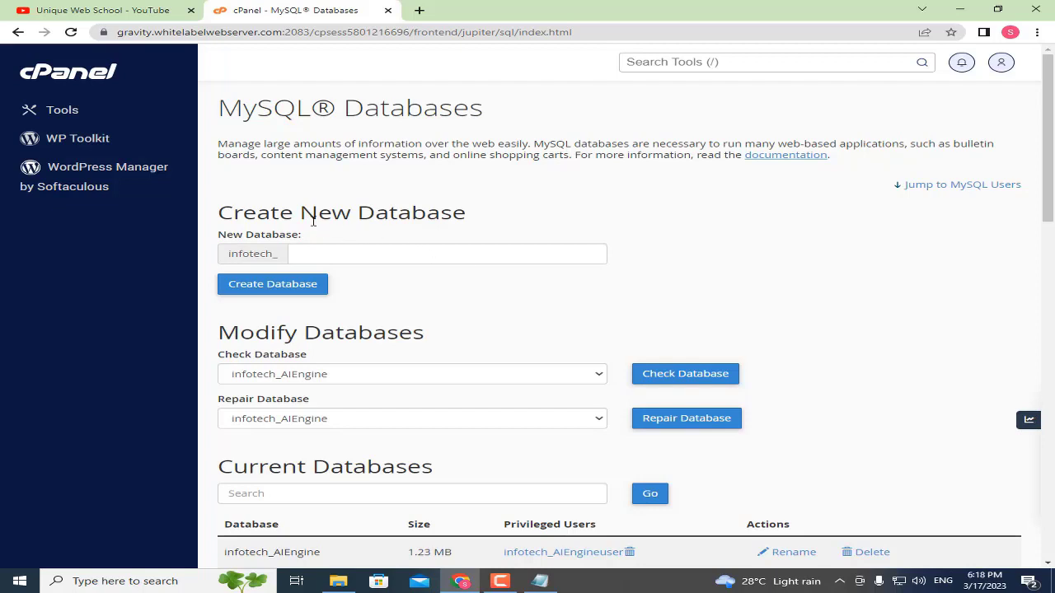
drag(224, 203, 476, 216)
click(376, 245)
Switch to the YouTube channel page and copy the channel handle UniqueWebSchool without the @ sign.
click(165, 10)
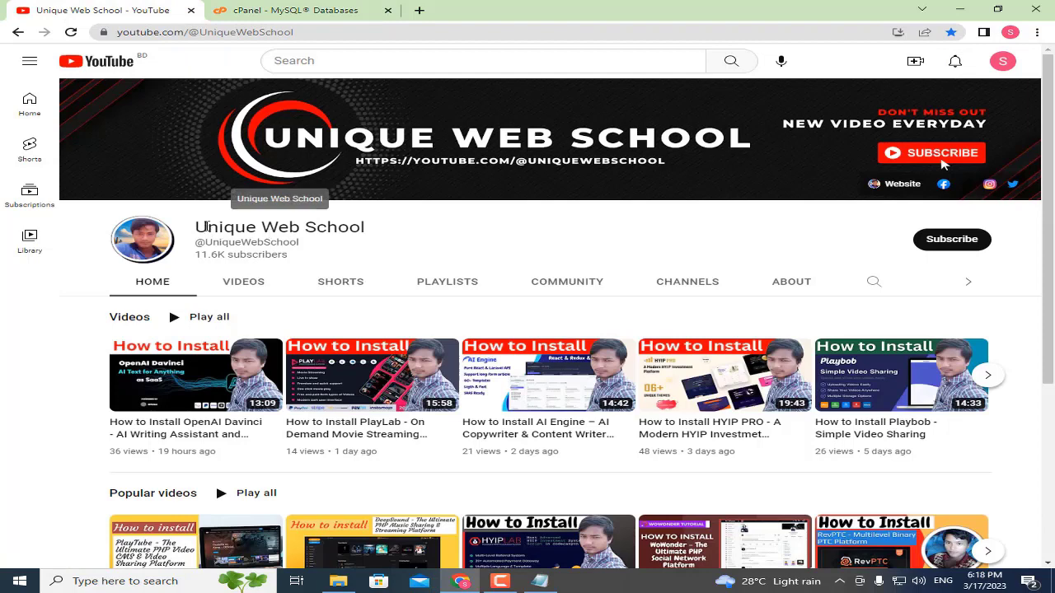
drag(207, 242, 299, 243)
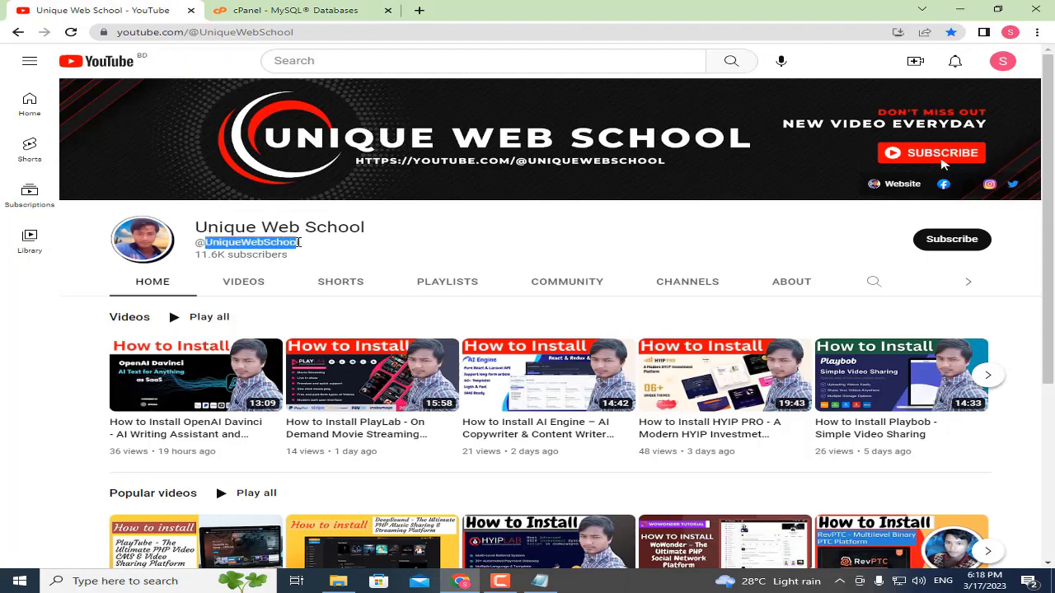
click(227, 242)
drag(208, 242, 317, 245)
right_click(260, 241)
click(318, 251)
Back in cPanel, create a MySQL database named UniqueWebSchool from the copied handle and return to the databases overview.
click(293, 10)
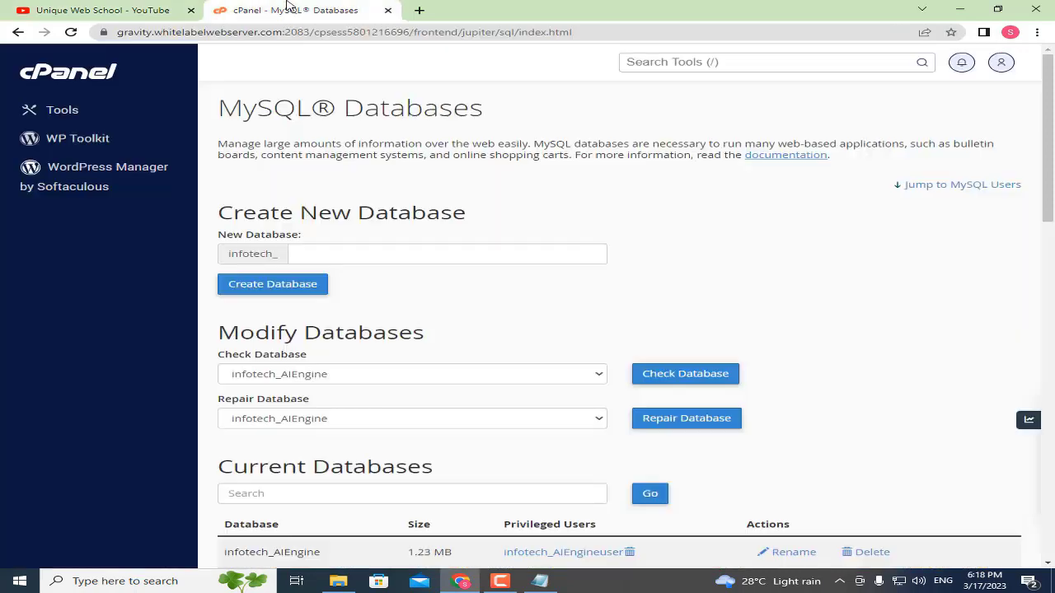
click(314, 251)
key(ctrl+v)
double_click(396, 253)
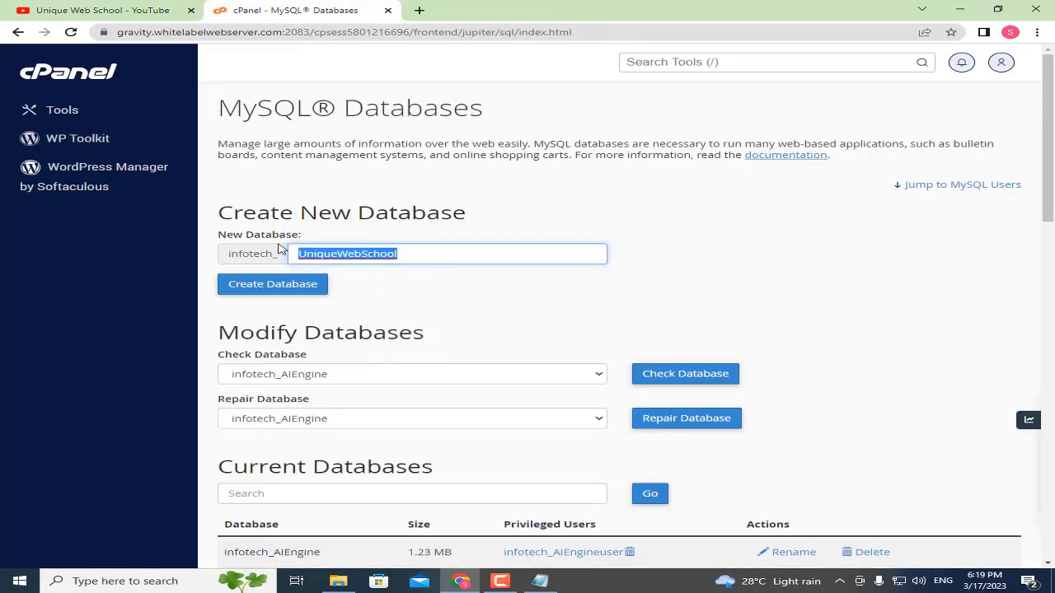
click(374, 238)
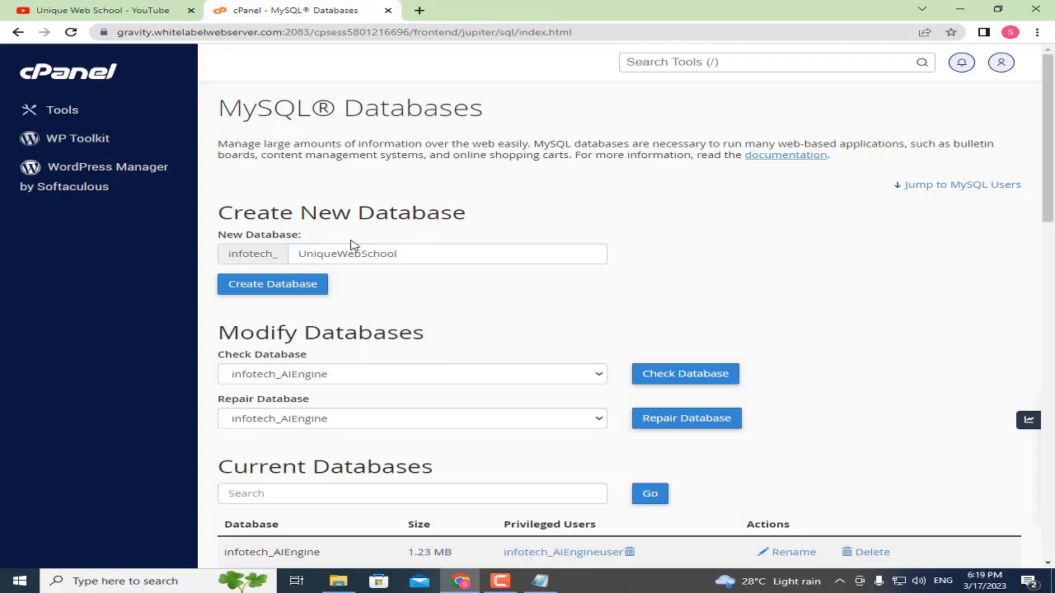
click(299, 288)
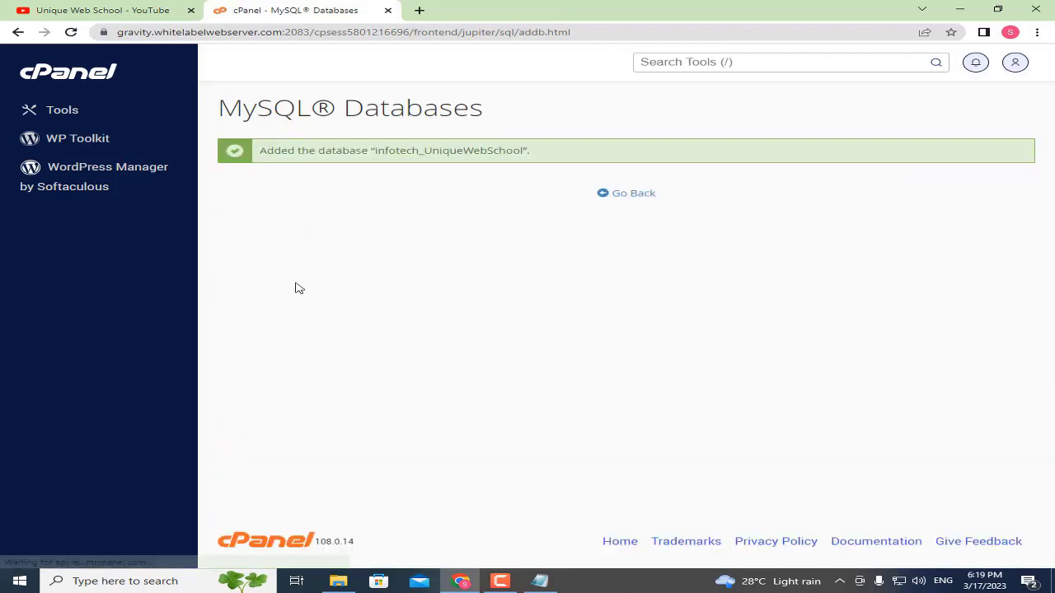
drag(262, 151, 561, 155)
click(560, 155)
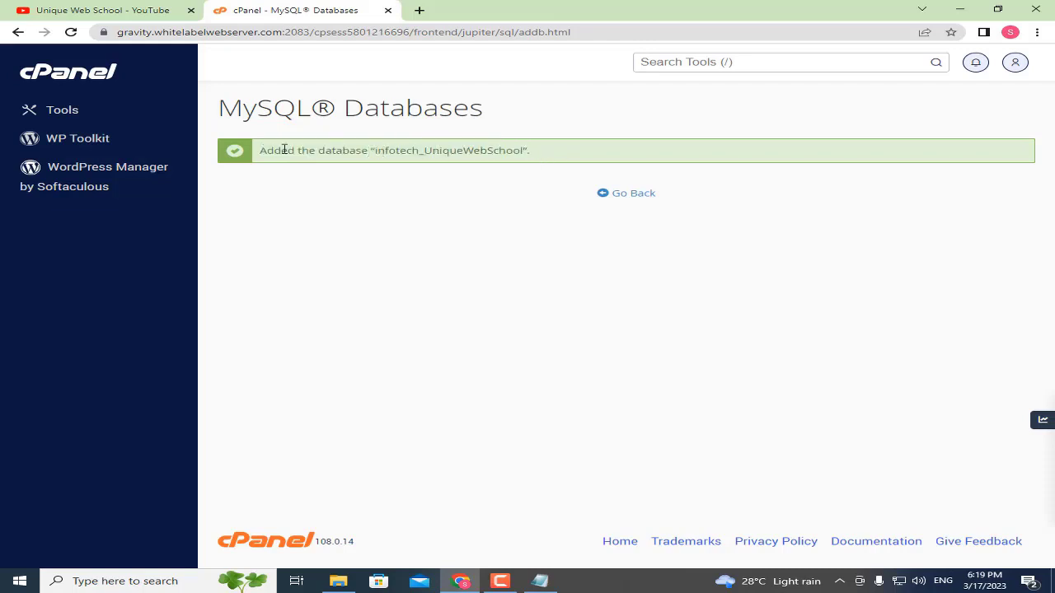
click(621, 199)
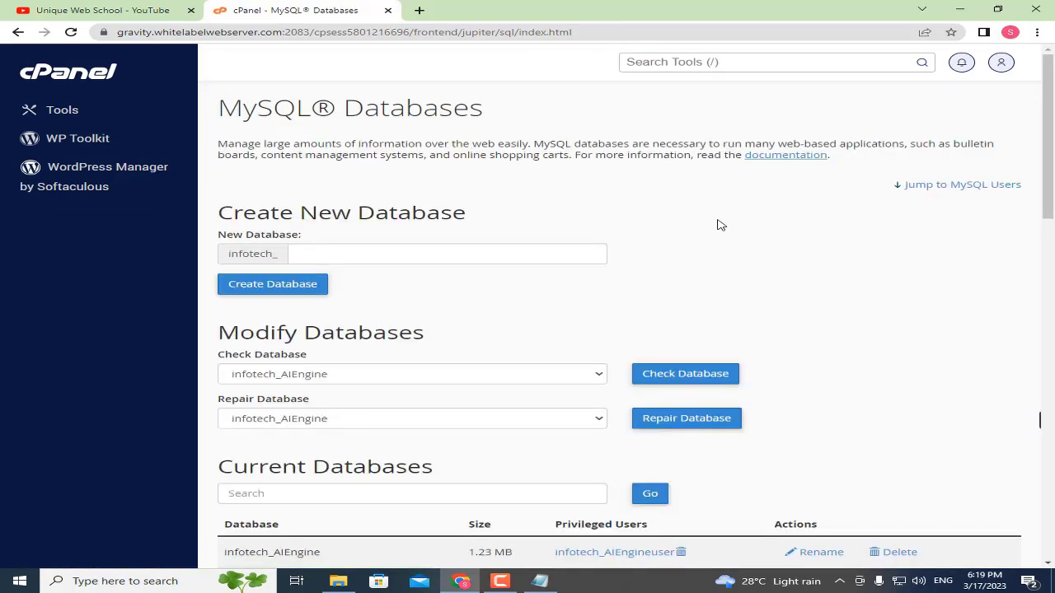
Enter UniqueWebSchooluser as the username of the new MySQL user, reusing the copied handle with "user" appended.
scroll(744, 237, down, 2)
scroll(755, 245, down, 5)
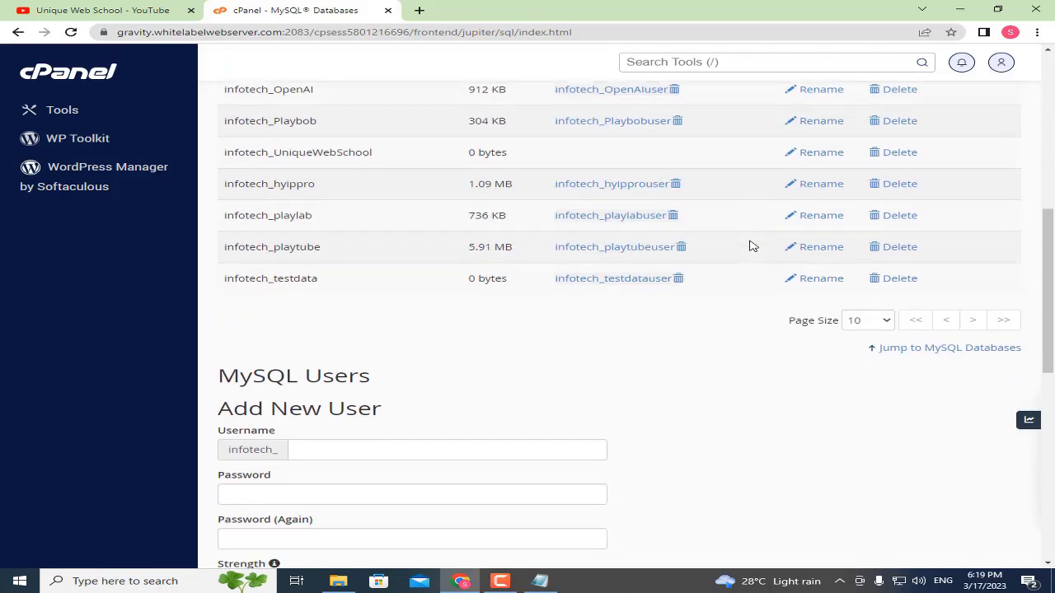
drag(243, 161, 404, 168)
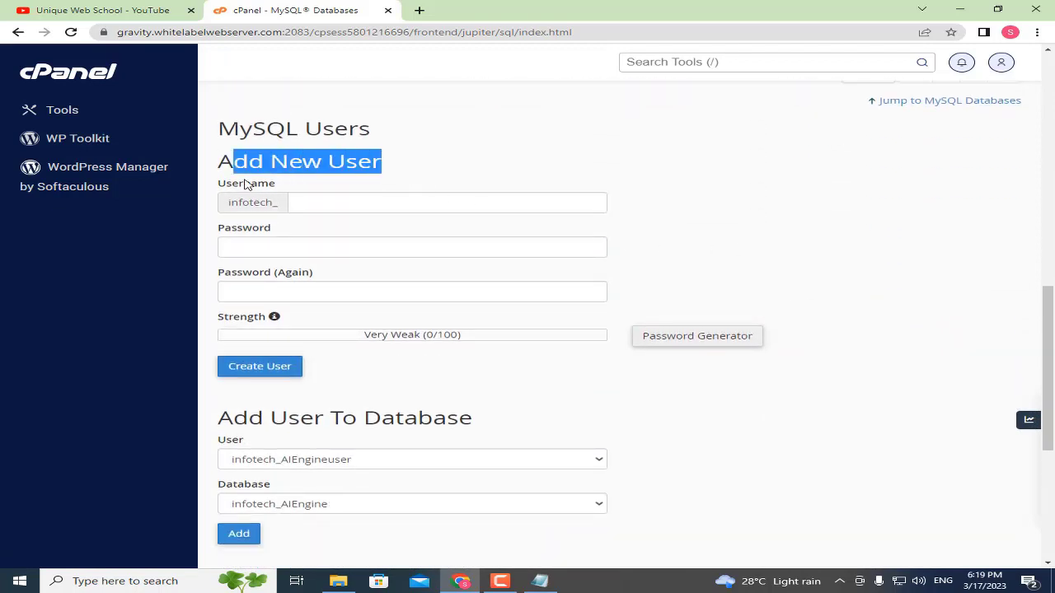
drag(226, 183, 316, 186)
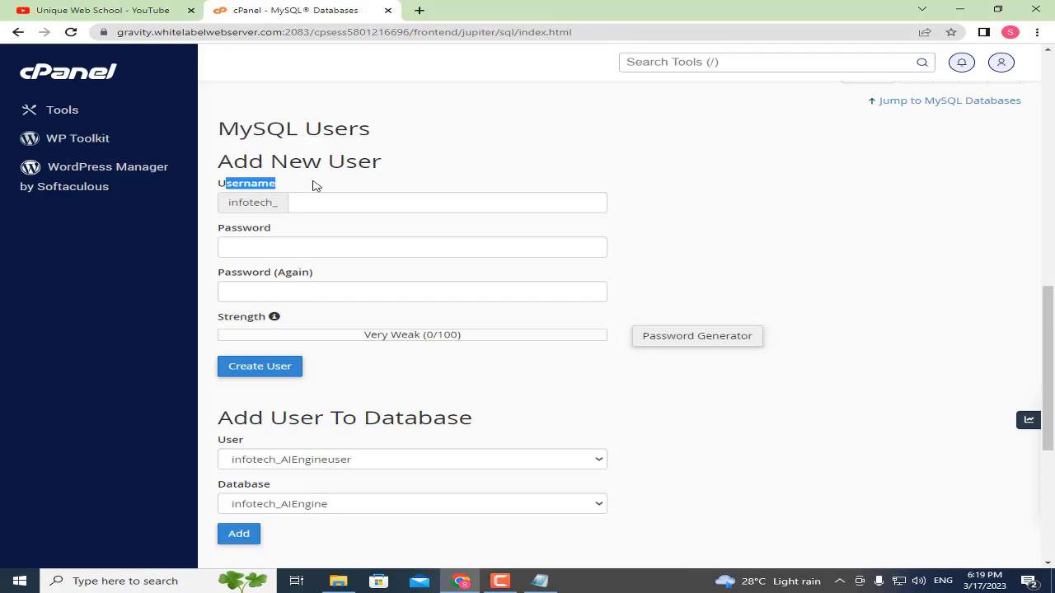
click(296, 198)
key(ctrl+v)
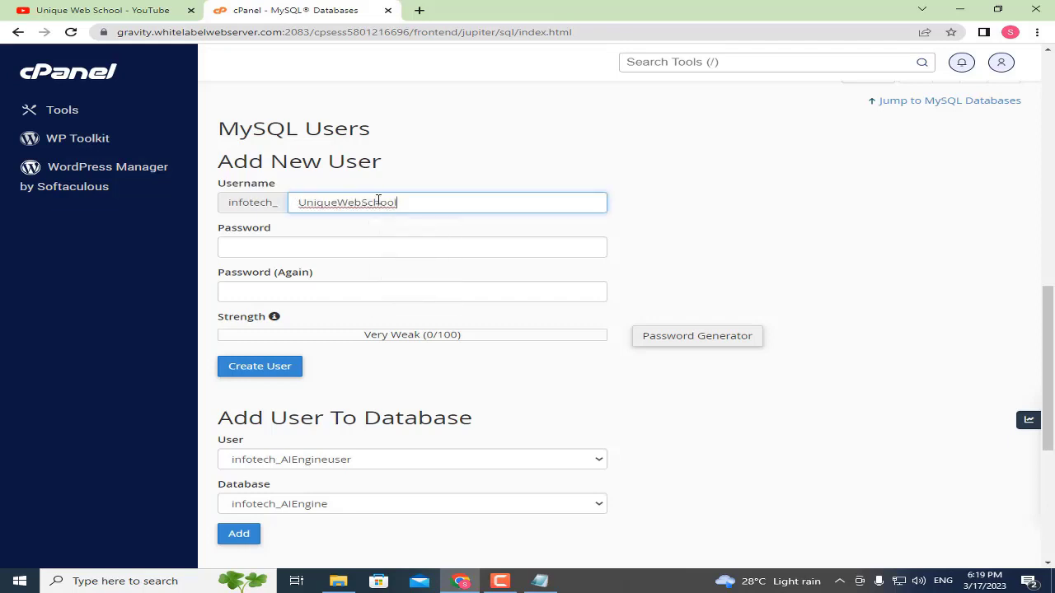
text(user)
drag(463, 205, 289, 205)
click(466, 188)
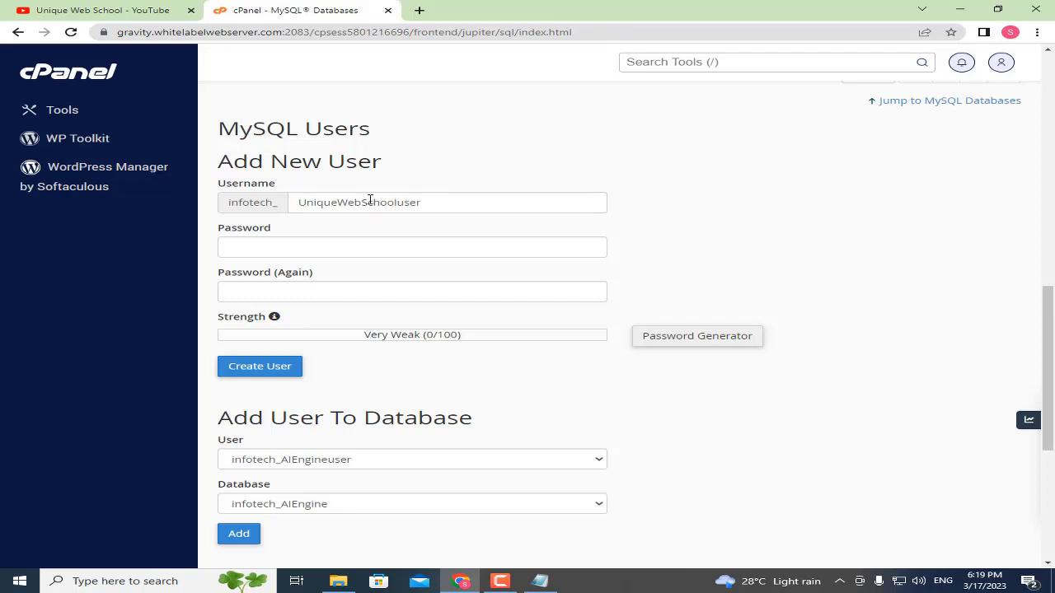
Generate a password for the new MySQL user, paste it on two lines in the Notepad document and save the file.
drag(221, 229, 299, 284)
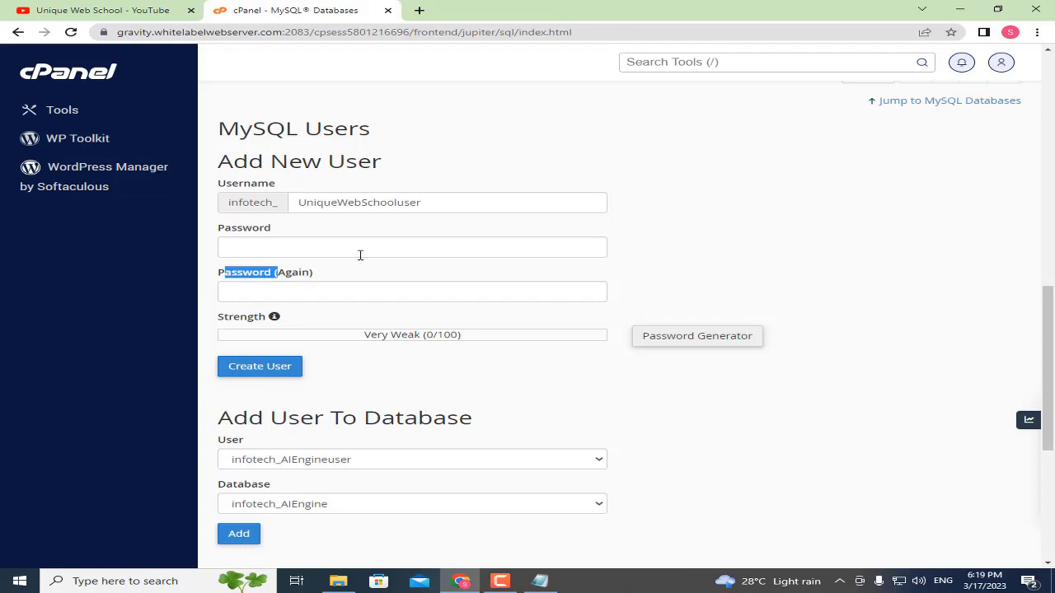
click(356, 266)
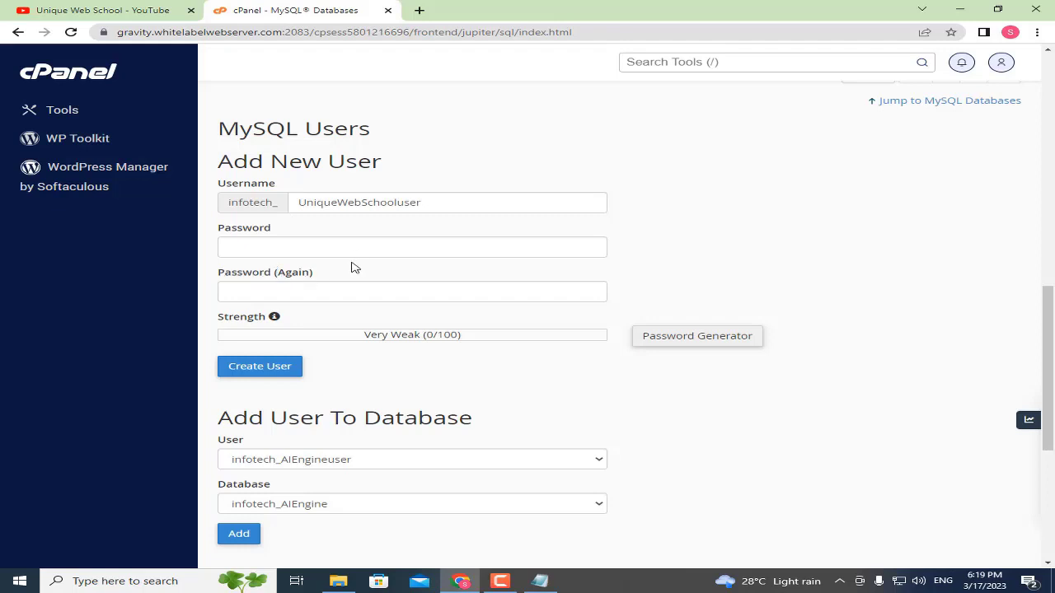
click(703, 338)
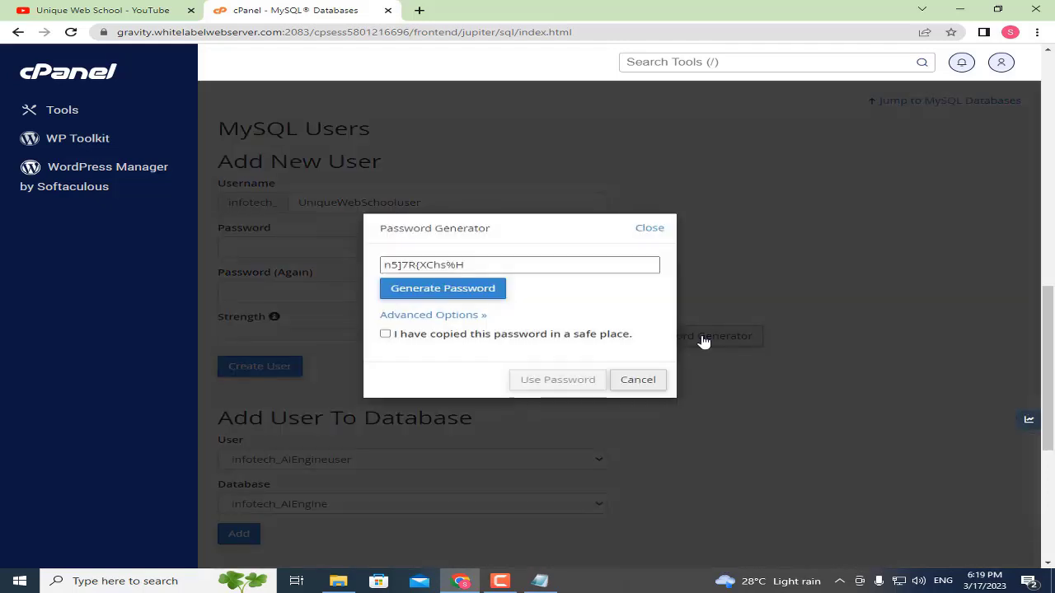
triple_click(452, 265)
right_click(479, 262)
click(509, 313)
click(540, 581)
key(ctrl+v)
key(Return)
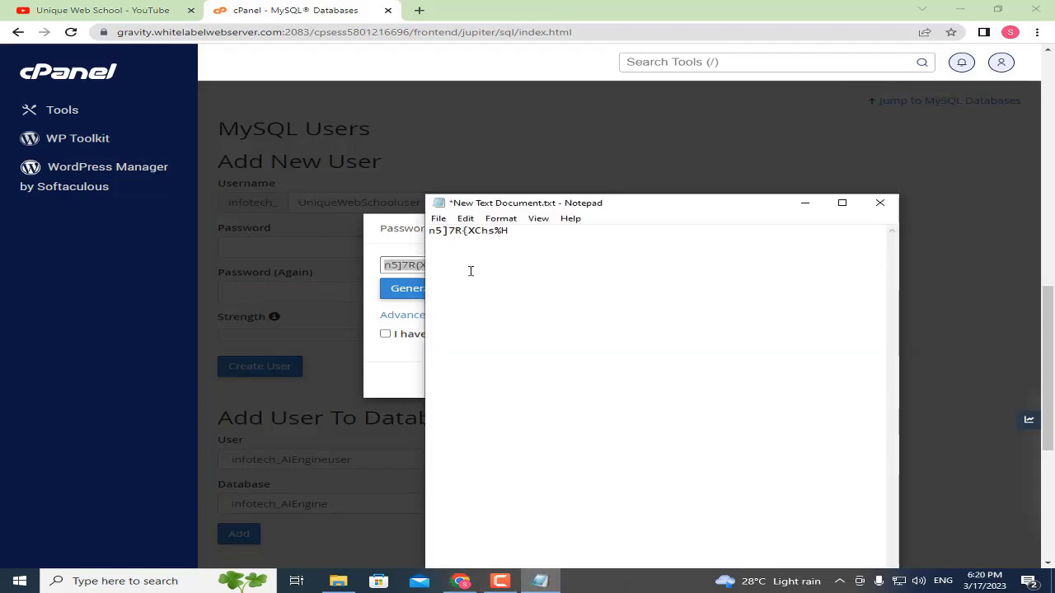
key(ctrl+v)
click(439, 218)
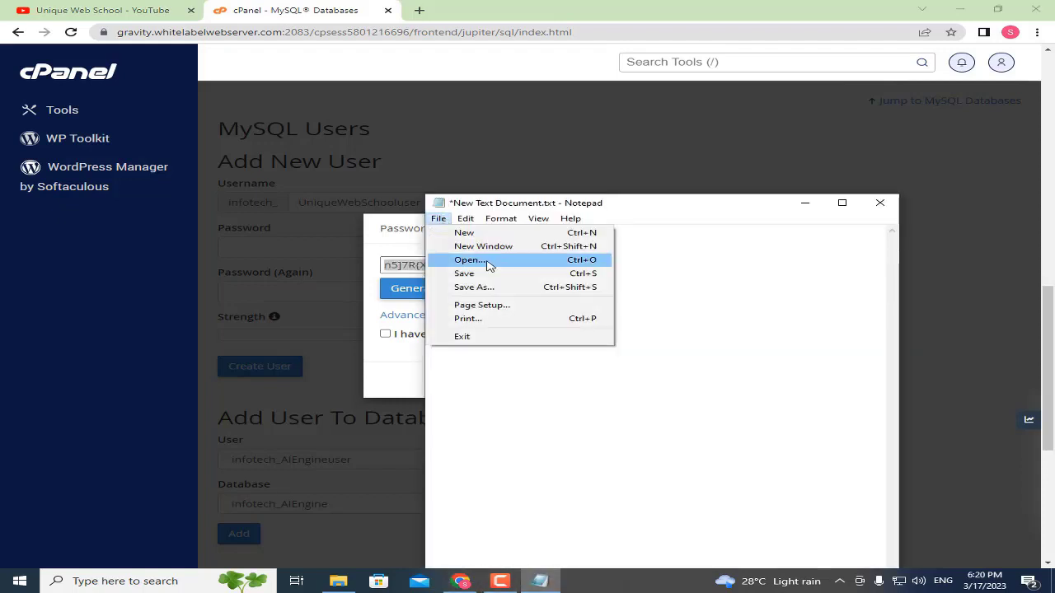
click(494, 273)
click(387, 250)
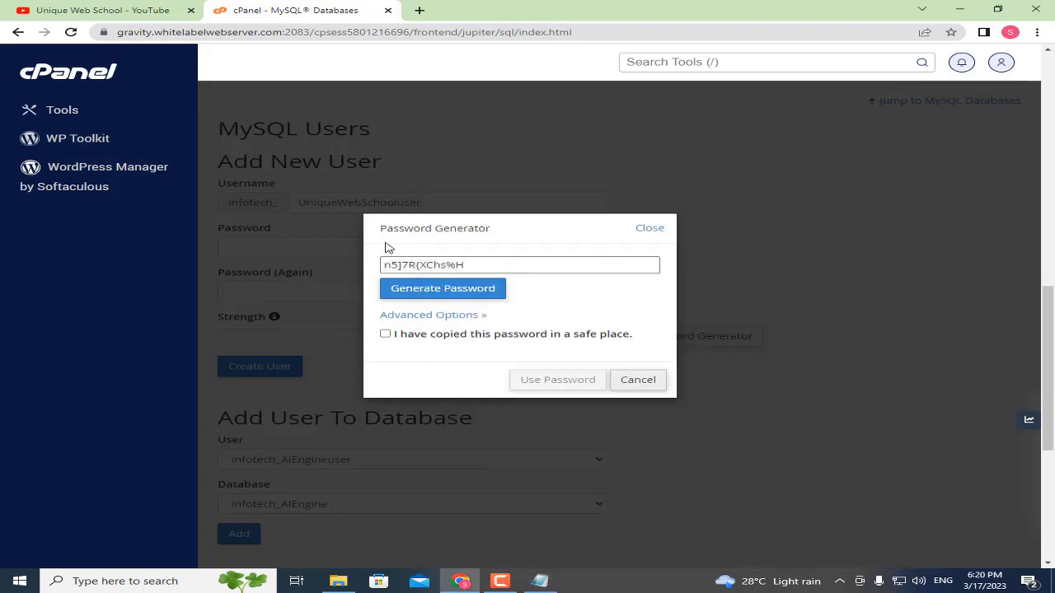
Confirm the password is stored safely, apply it to both password fields, create the MySQL user and return to the databases overview.
click(385, 334)
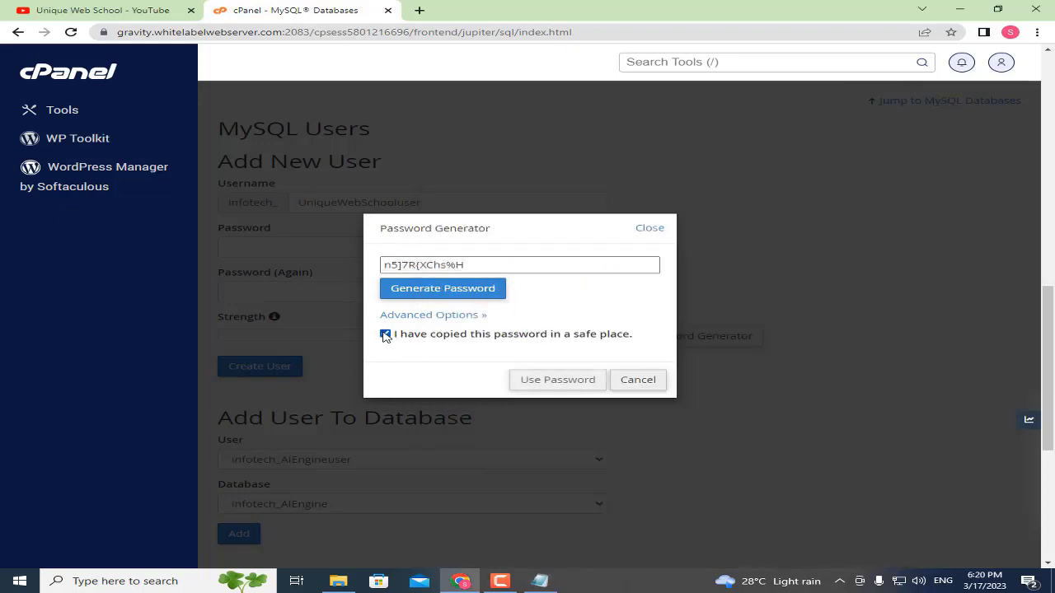
click(542, 381)
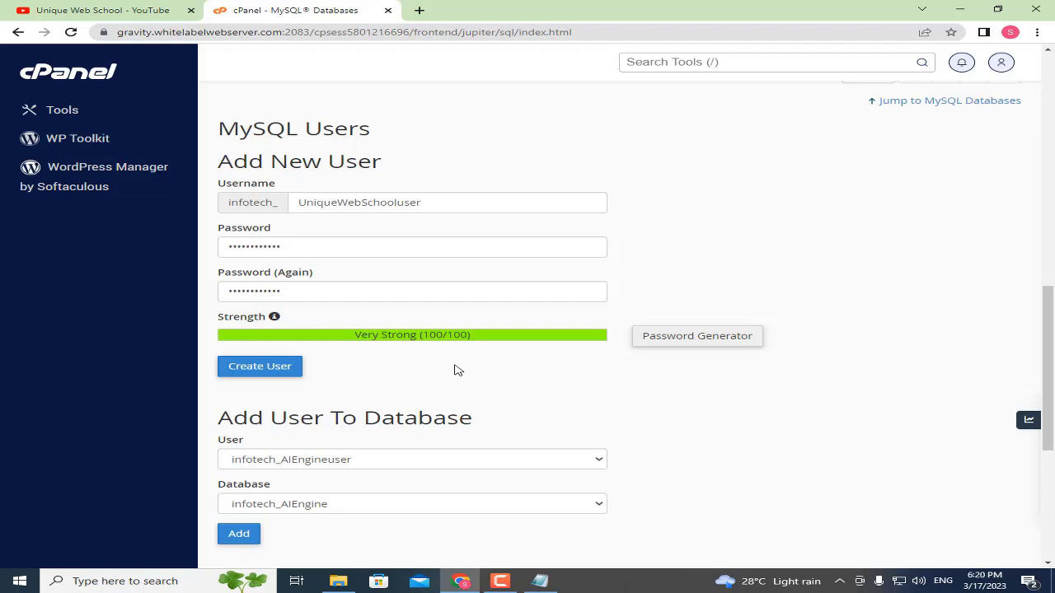
click(261, 372)
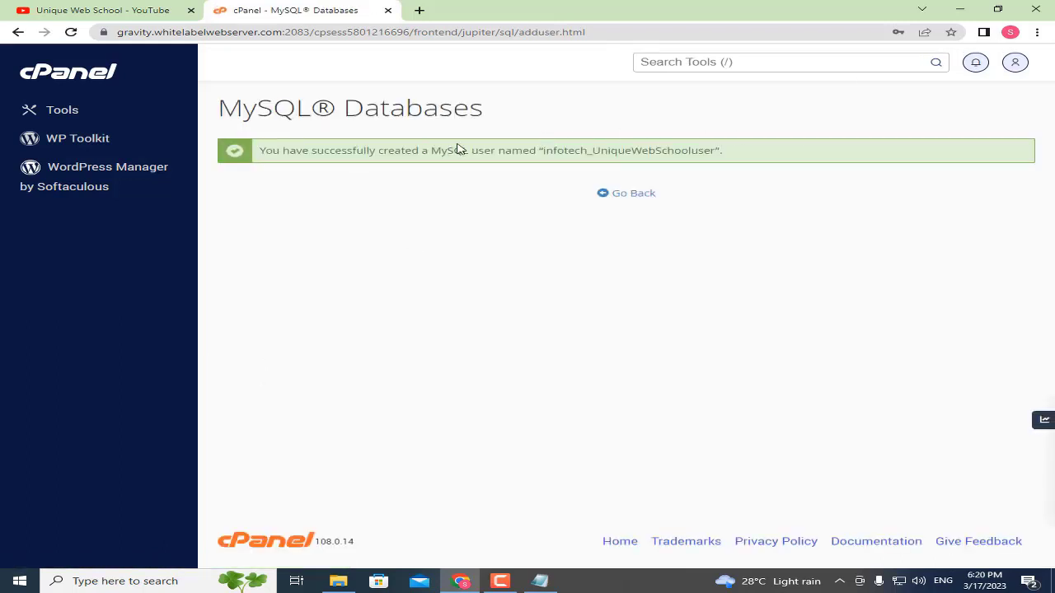
drag(417, 150, 749, 162)
click(750, 165)
click(639, 196)
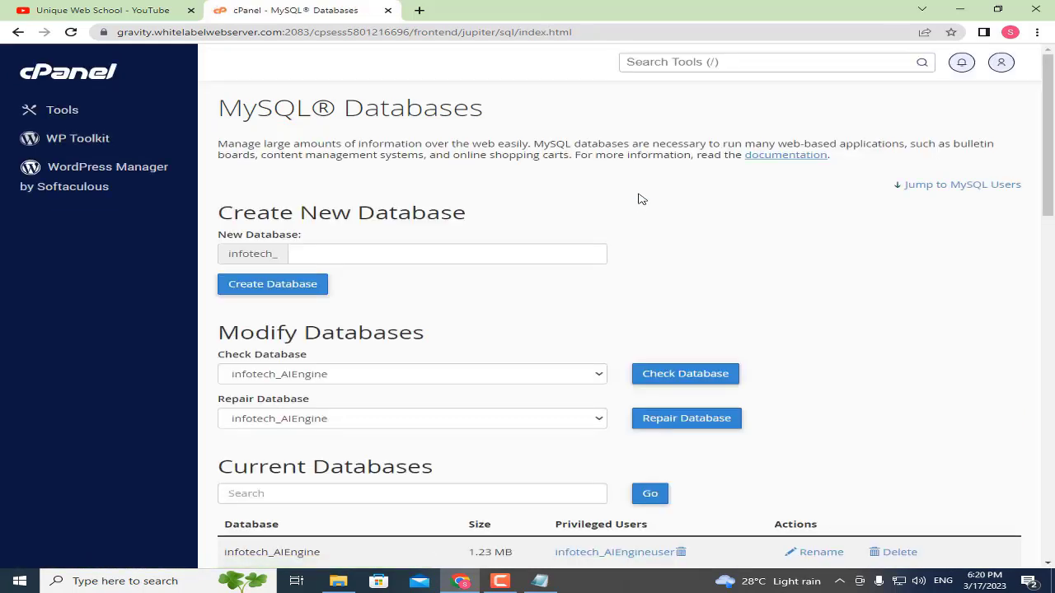
Add the user infotech_UniqueWebSchooluser to the database infotech_UniqueWebSchool.
scroll(626, 197, down, 8)
scroll(614, 212, down, 4)
drag(217, 226, 451, 230)
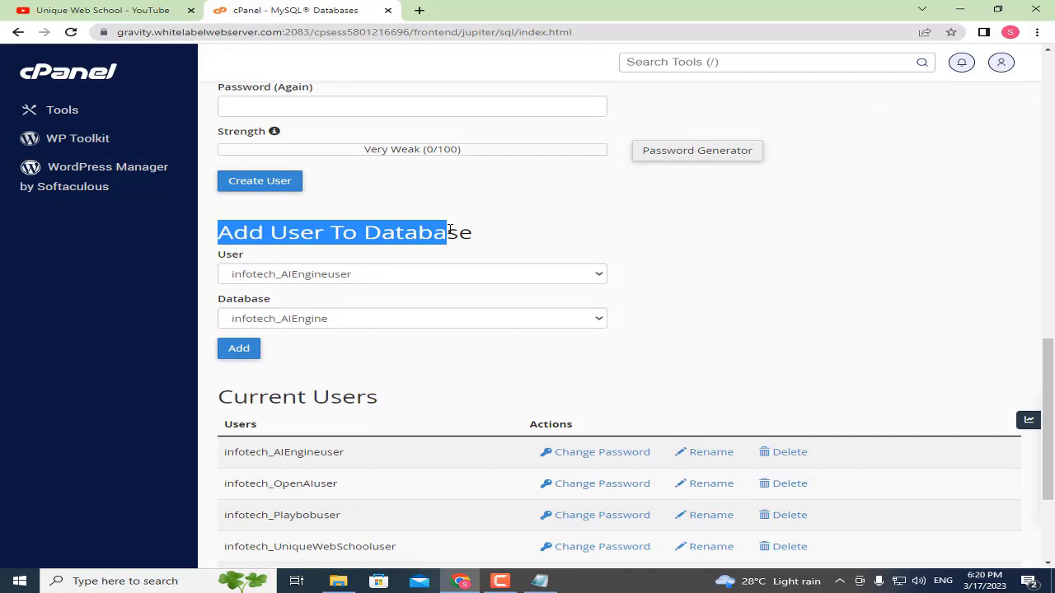
click(293, 275)
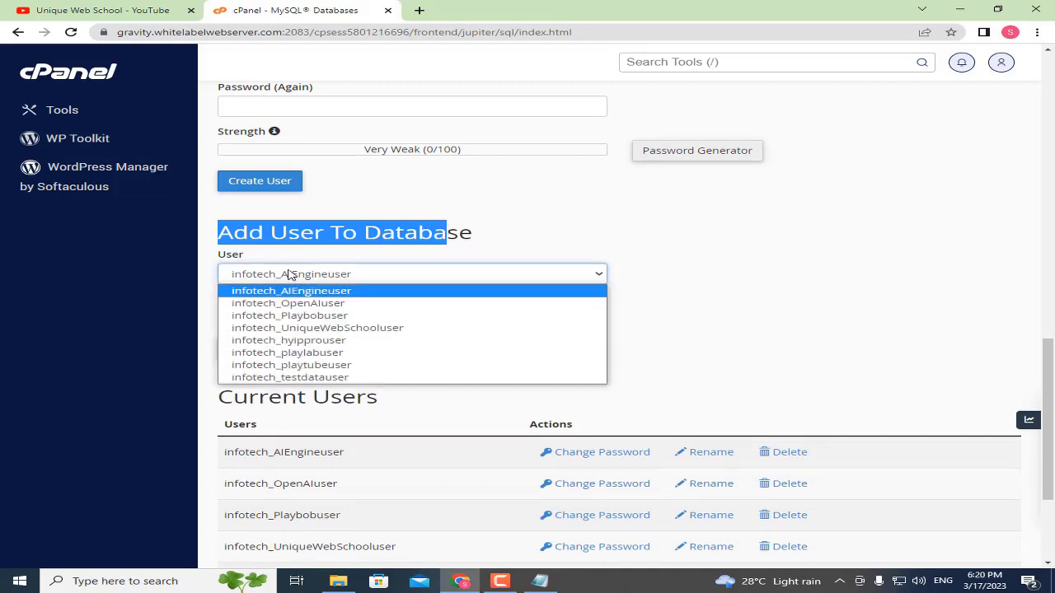
click(326, 332)
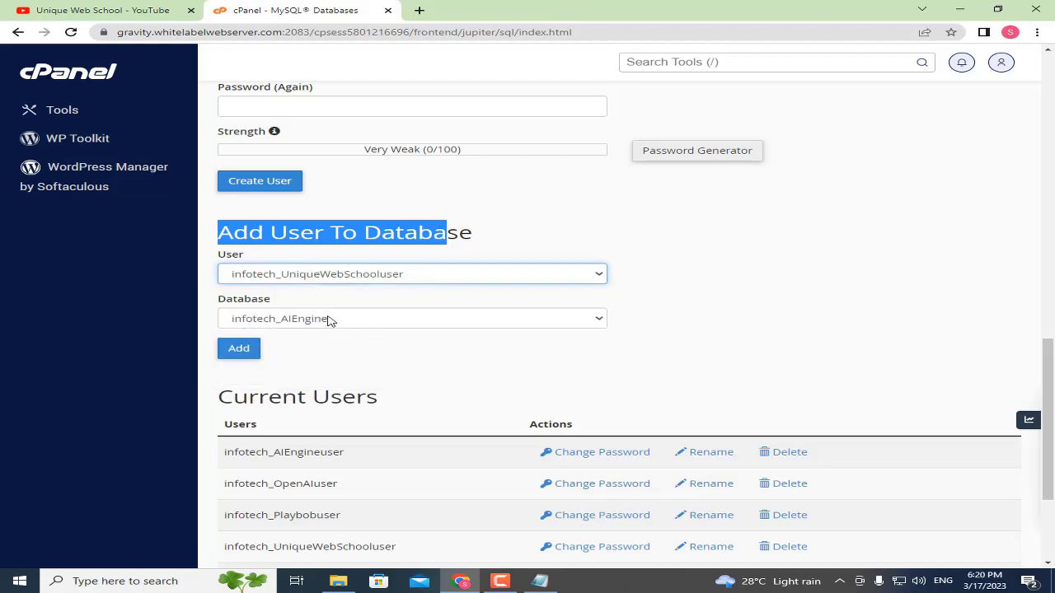
drag(227, 303, 292, 304)
click(279, 318)
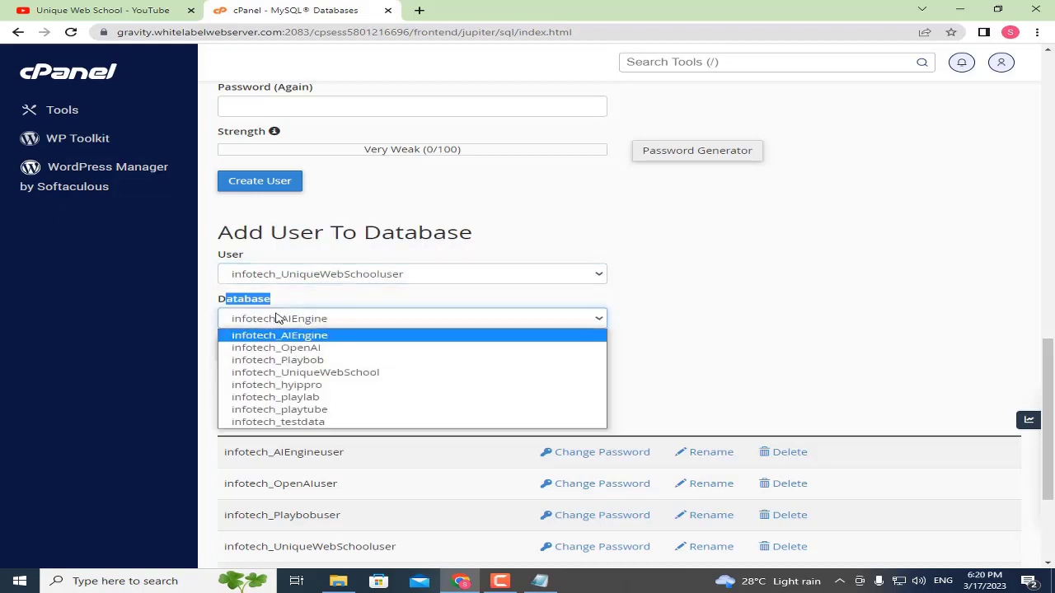
click(362, 373)
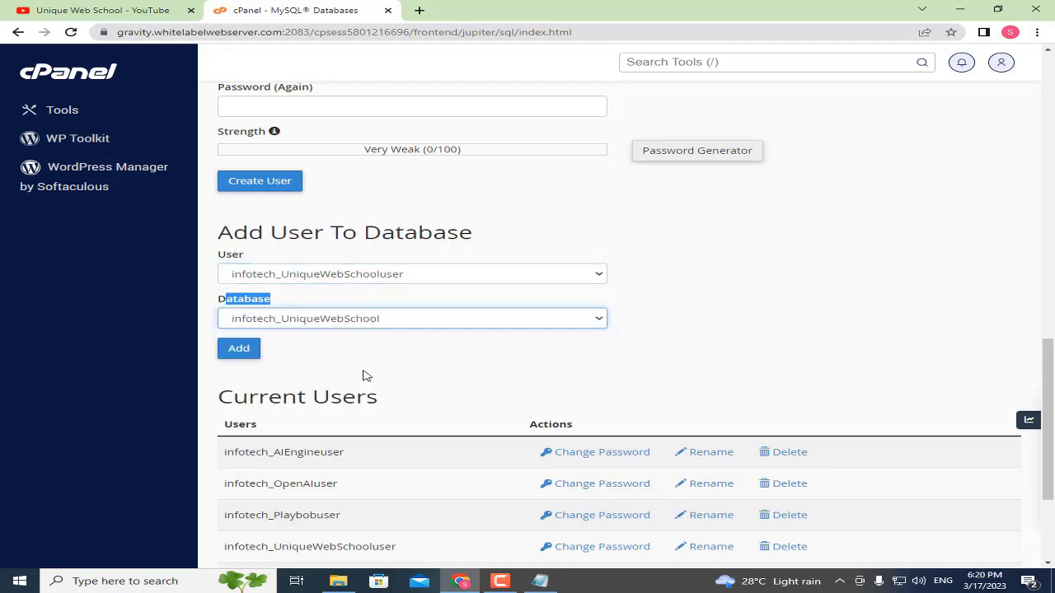
click(255, 355)
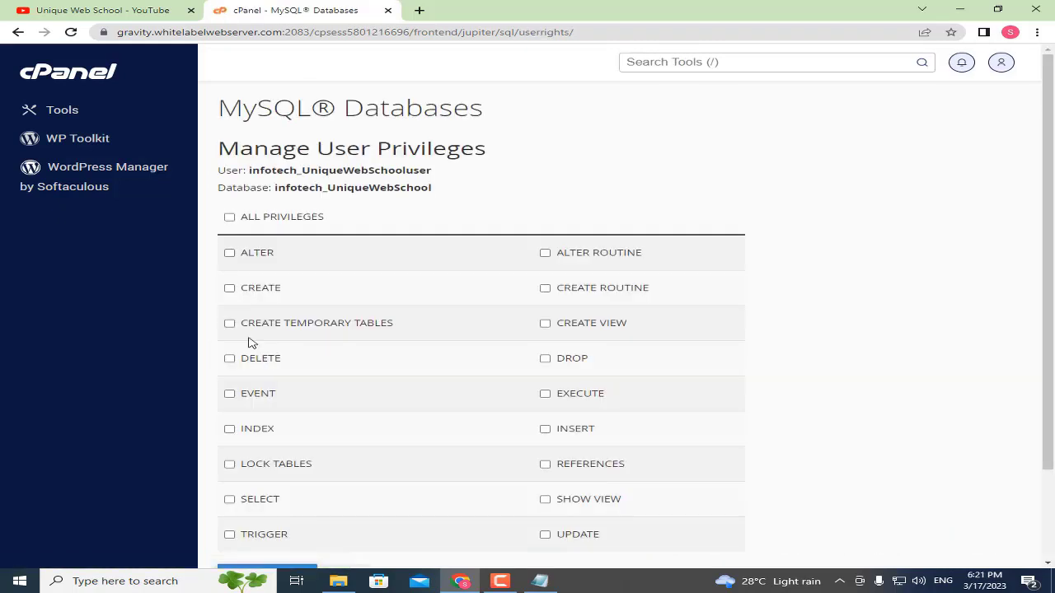
Grant the user all privileges on the database and save the privilege changes.
click(240, 217)
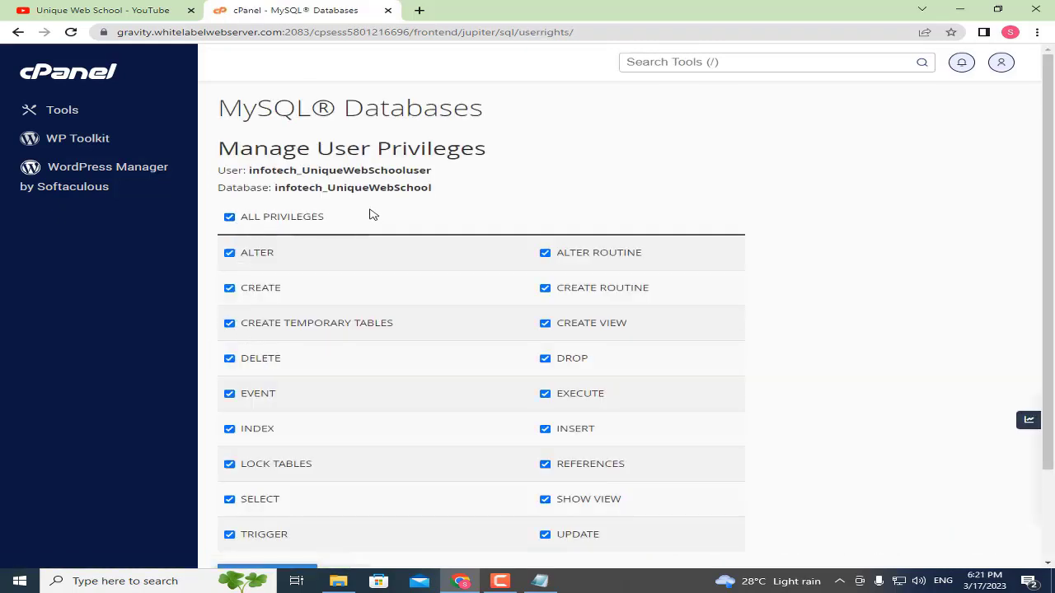
scroll(375, 221, down, 2)
click(266, 463)
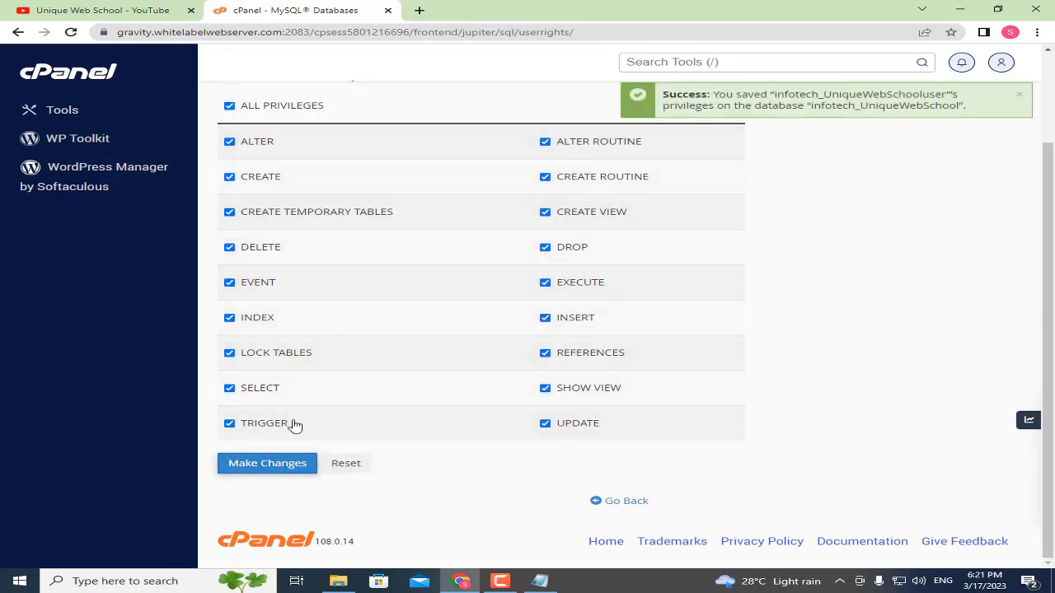
Copy the user and database names from the Manage User Privileges page into the Notepad document below the passwords and save the file.
scroll(341, 346, up, 2)
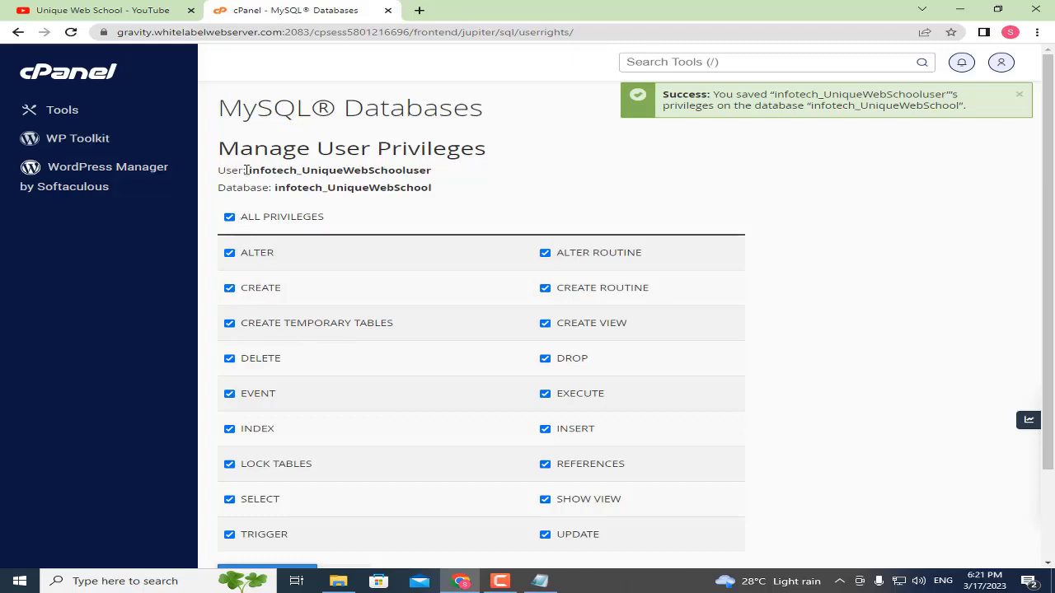
drag(215, 170, 443, 192)
click(442, 192)
drag(225, 168, 433, 186)
right_click(379, 187)
click(411, 198)
click(544, 582)
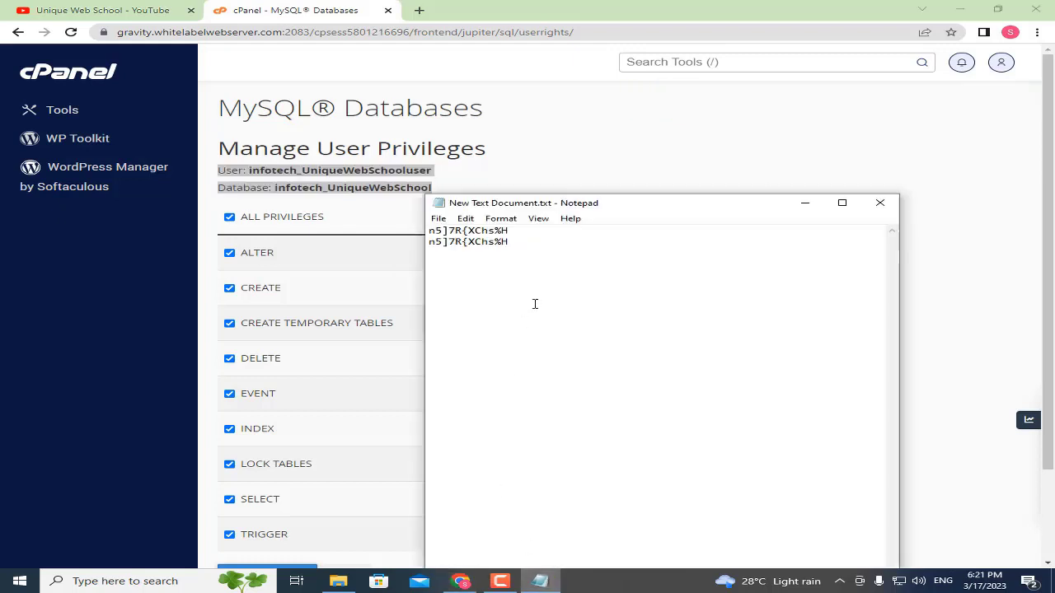
key(Return)
key(Return)
key(ctrl+v)
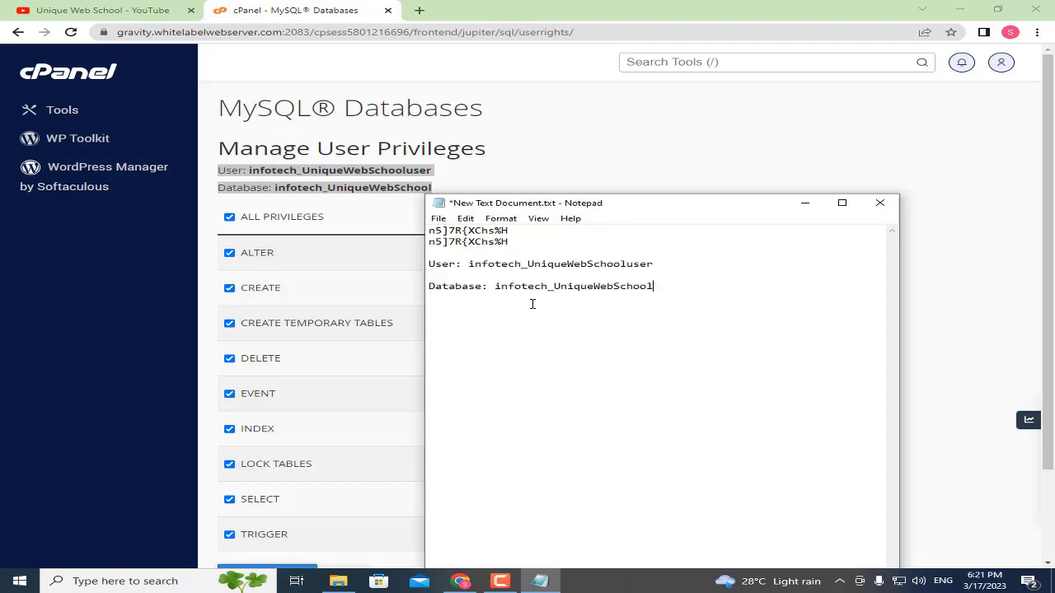
click(437, 218)
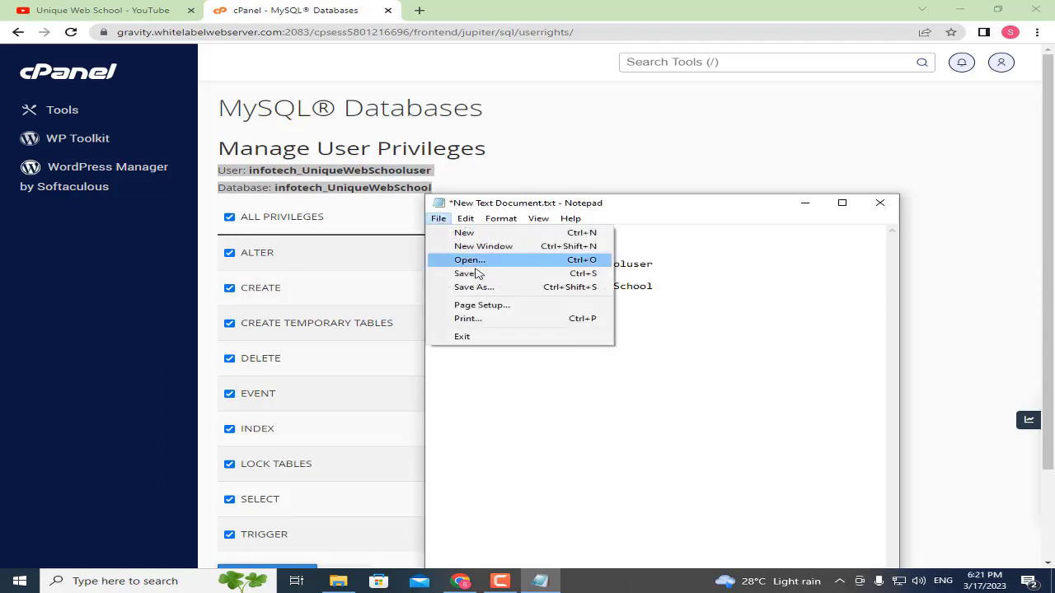
click(478, 273)
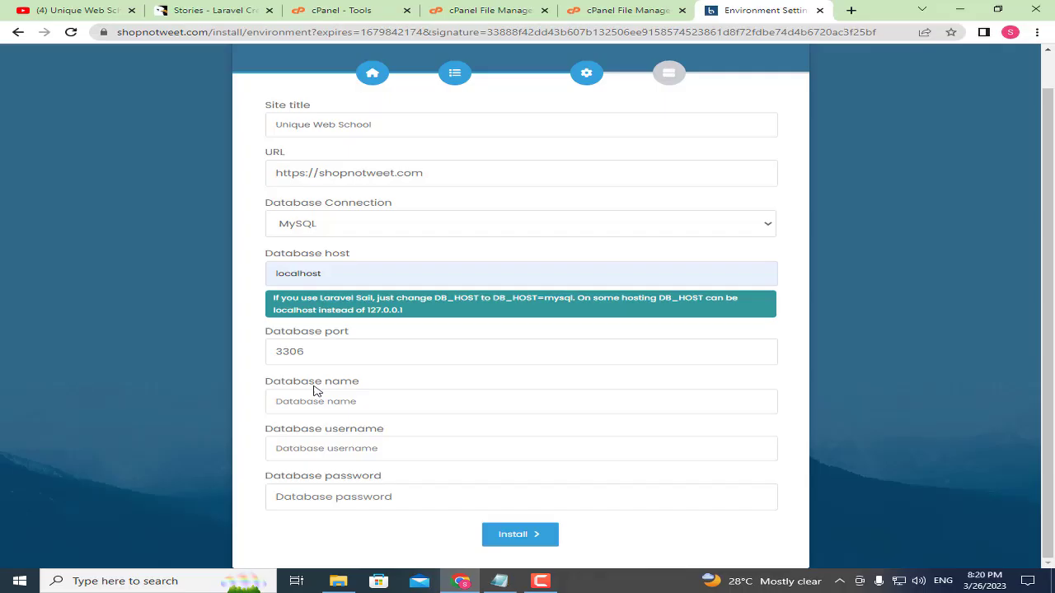
Copy the database name shopnotw_UniqueWebSchool from the Notepad document into the installer's Database name field.
drag(268, 382, 362, 384)
click(499, 581)
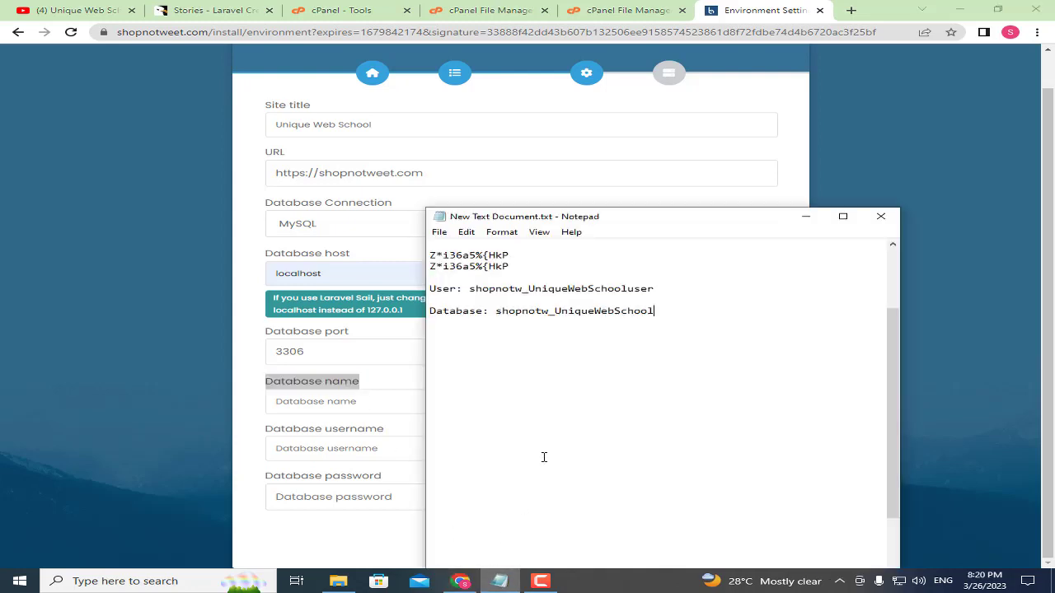
drag(548, 311, 673, 310)
click(551, 314)
drag(498, 310, 666, 311)
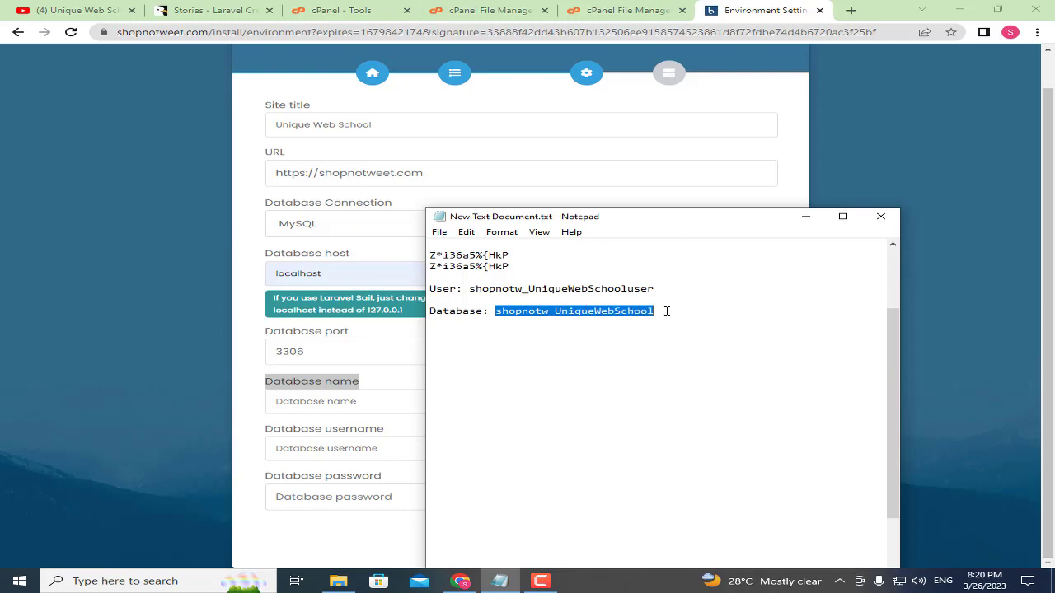
right_click(639, 313)
click(678, 352)
click(313, 401)
key(ctrl+v)
Copy the user name shopnotw_UniqueWebSchooluser from the Notepad document into the installer's Database username field.
drag(280, 429, 350, 431)
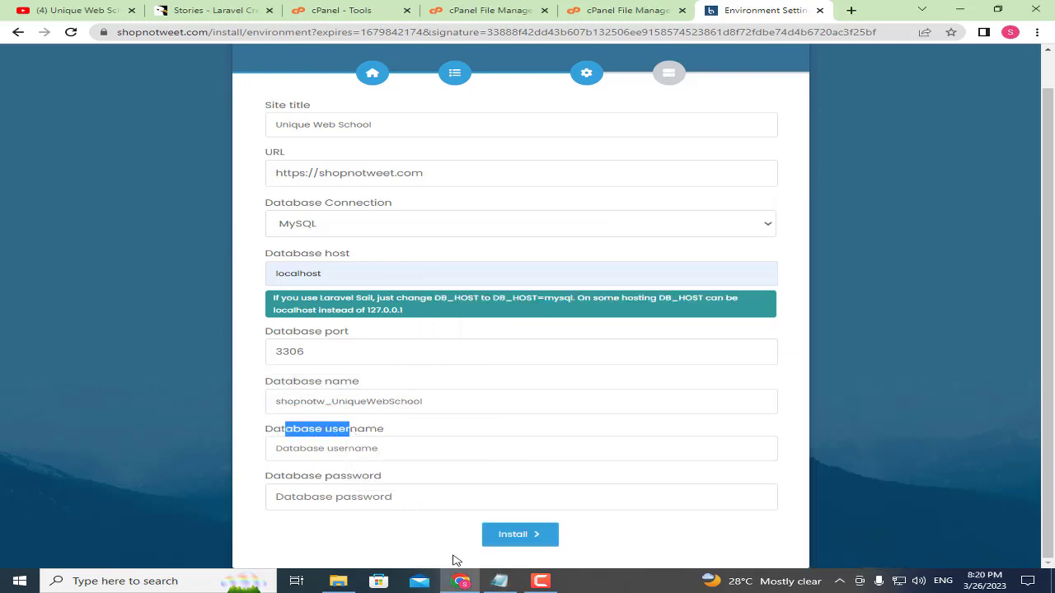
click(498, 581)
drag(467, 289, 634, 290)
right_click(632, 290)
click(697, 333)
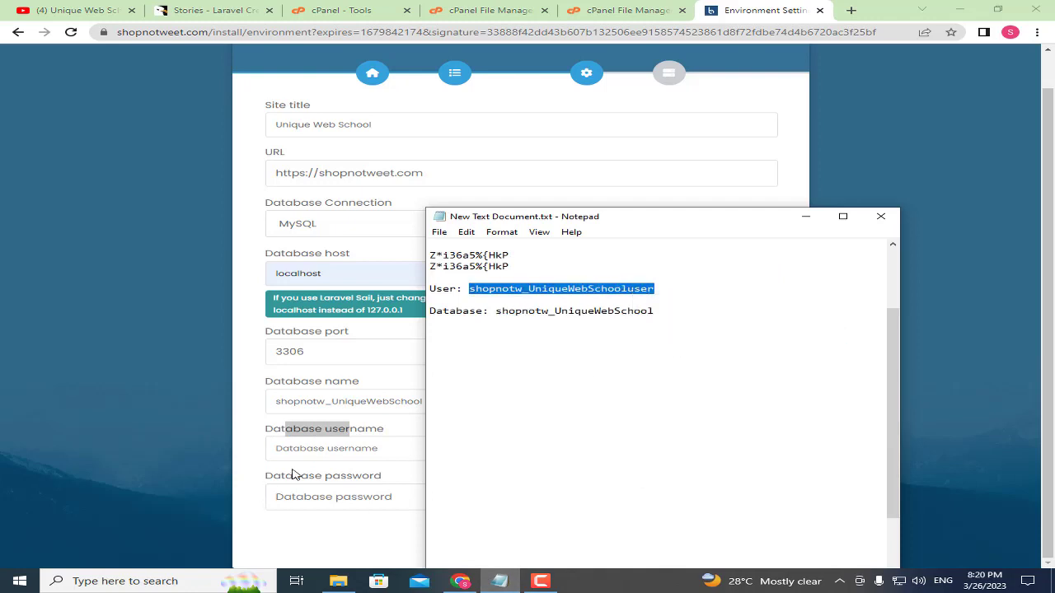
click(321, 448)
key(ctrl+v)
Try to transfer the saved database password from the Notepad document into the installer's Database password field.
drag(268, 484, 382, 478)
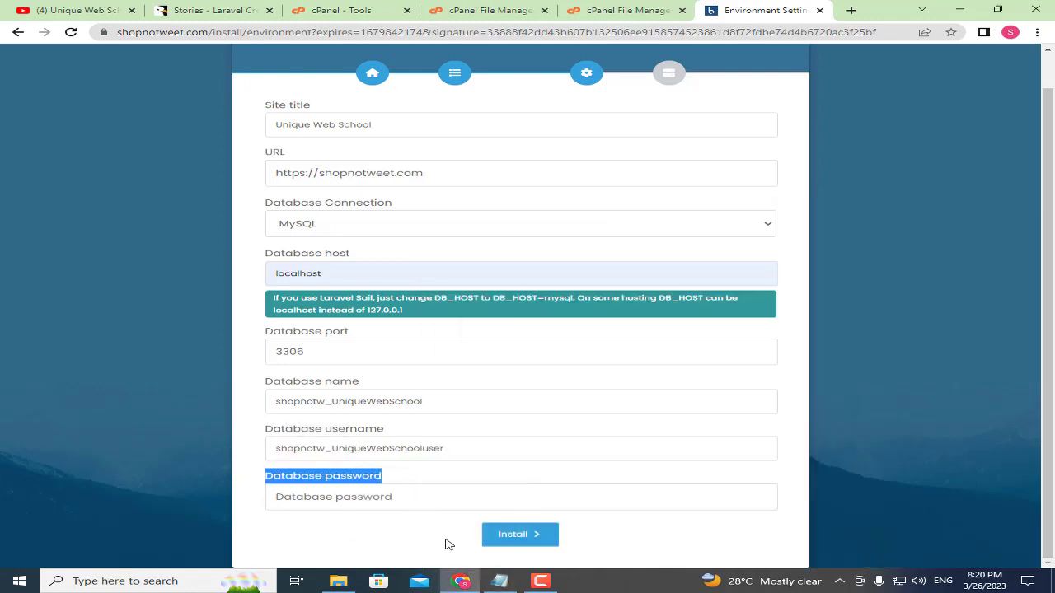
click(499, 581)
drag(535, 266, 428, 266)
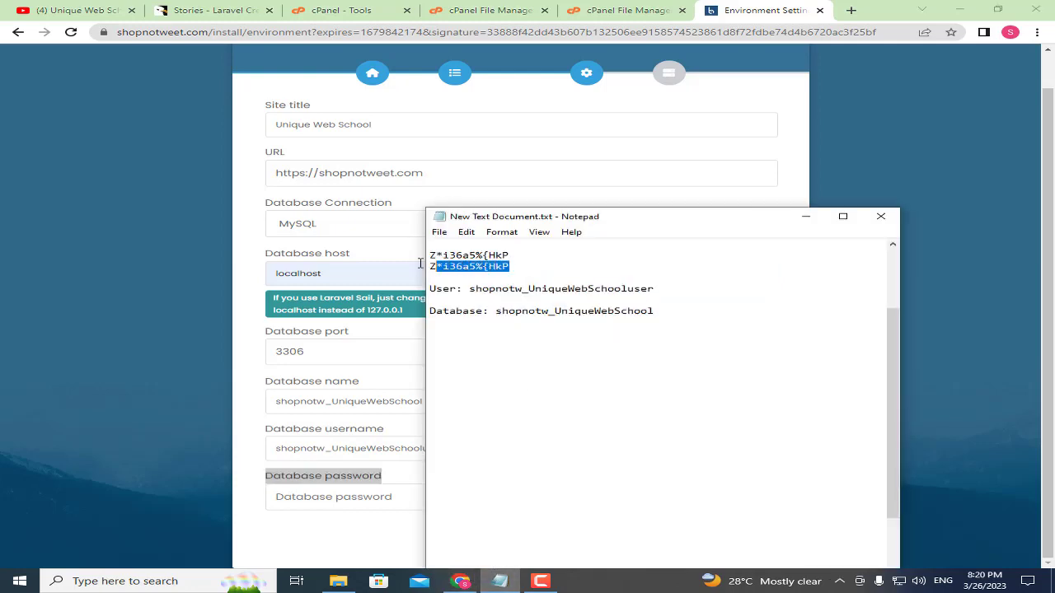
right_click(459, 264)
click(310, 505)
key(ctrl+v)
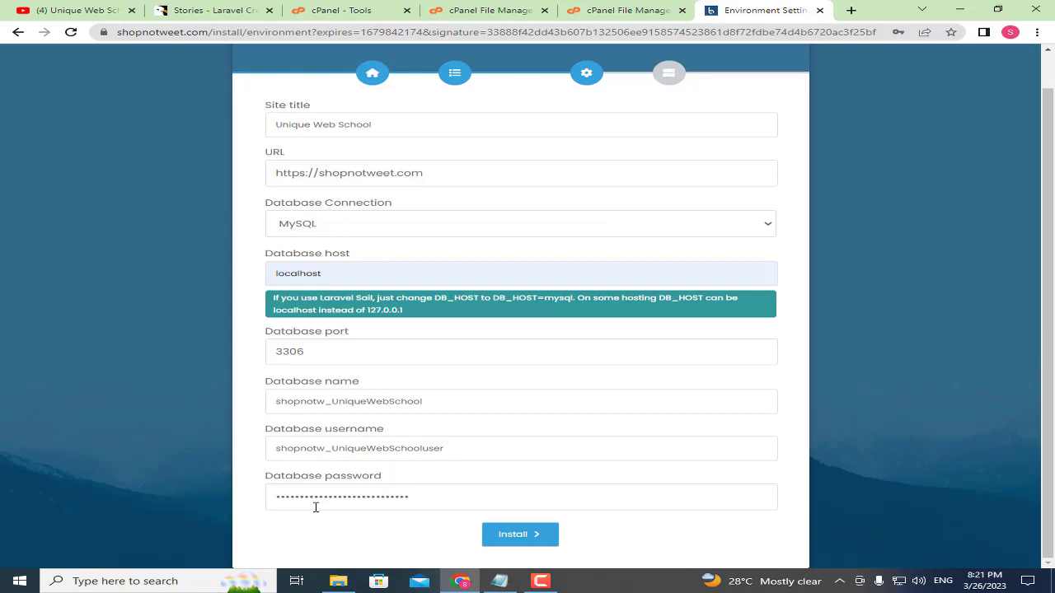
Replace the Database password field's content with the database password copied from Notepad and start the installation.
click(499, 582)
right_click(530, 286)
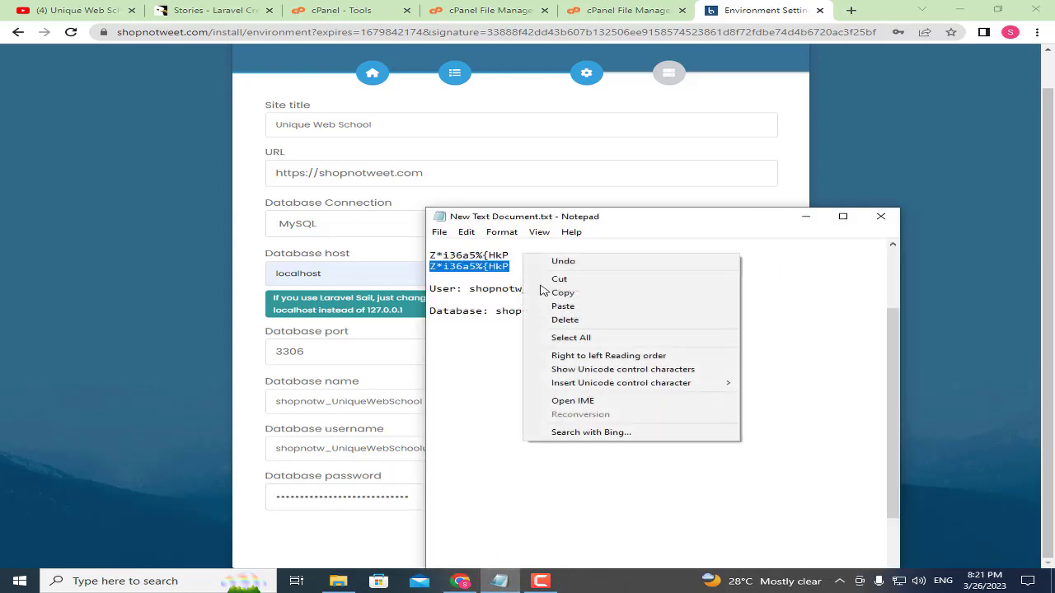
click(561, 293)
click(351, 490)
key(ctrl+a)
key(ctrl+v)
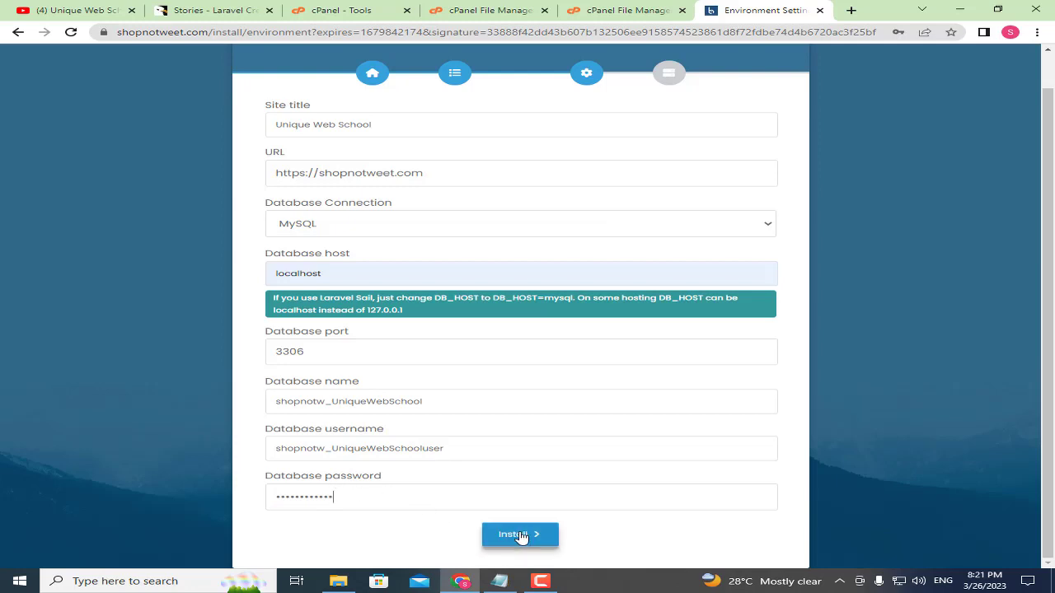
click(521, 536)
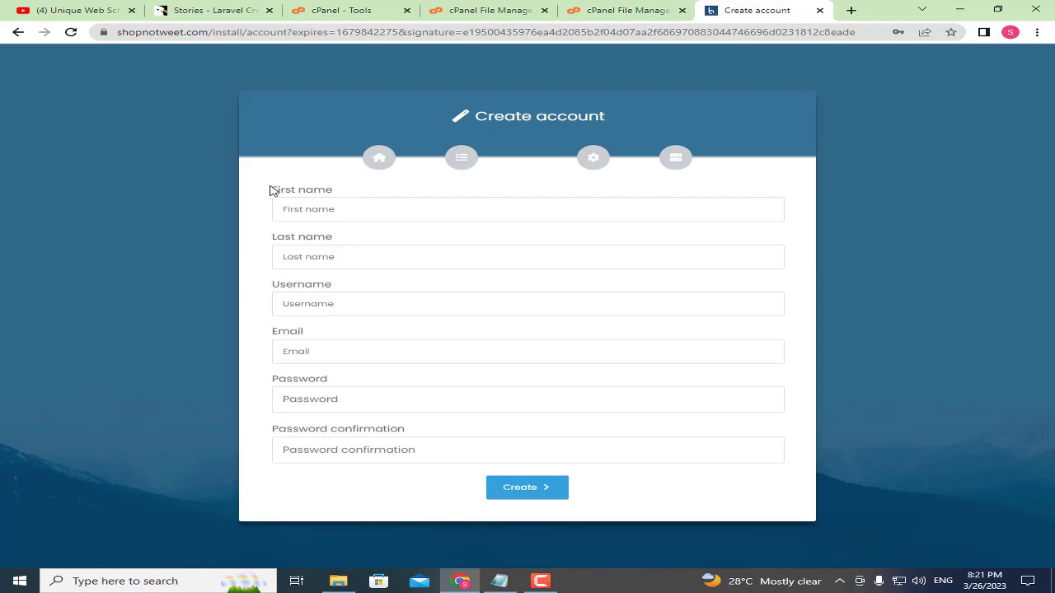
Fill in the administrator's first name, last name, username and email on the Create account page using the saved suggestions.
click(318, 211)
click(378, 242)
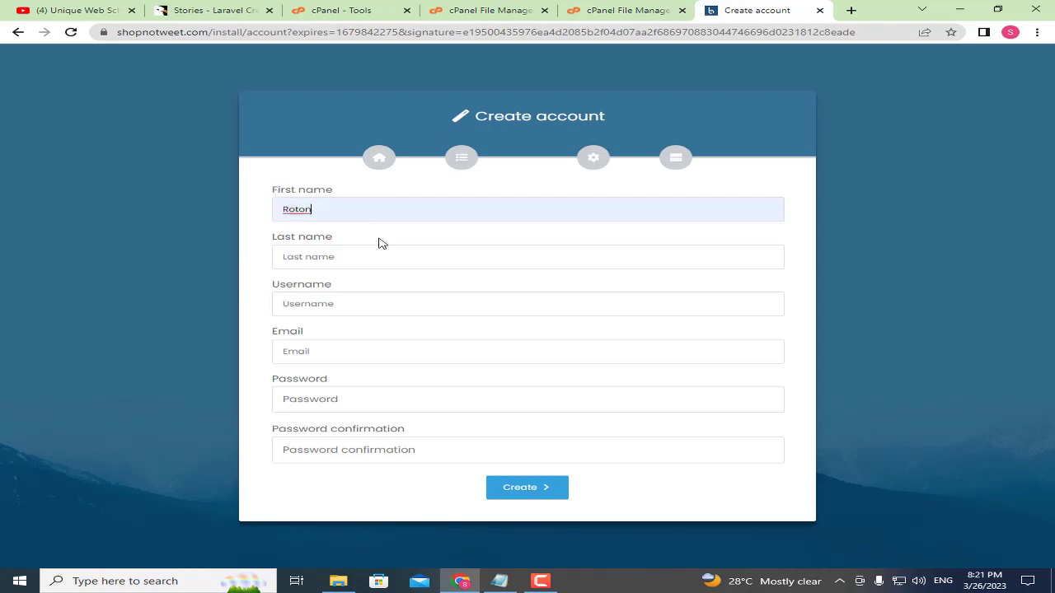
click(329, 256)
click(367, 290)
drag(309, 292, 350, 303)
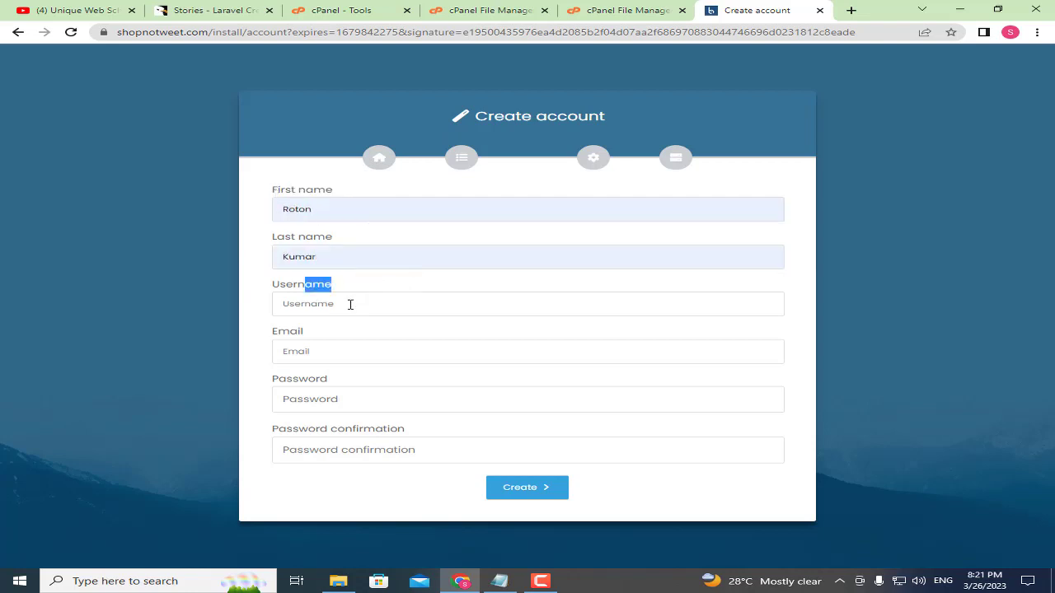
click(332, 305)
click(375, 360)
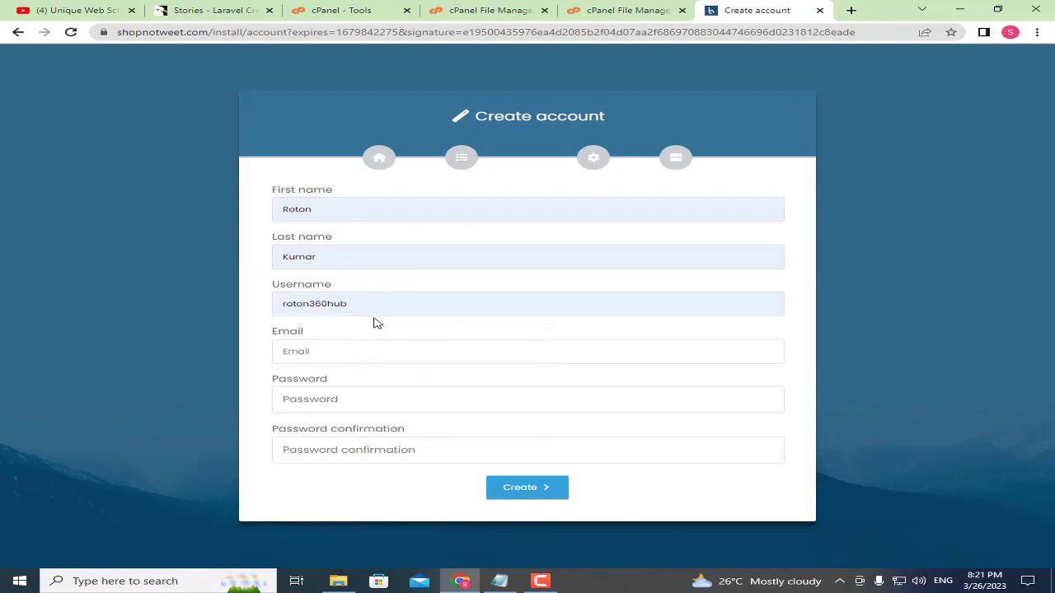
click(336, 351)
click(387, 383)
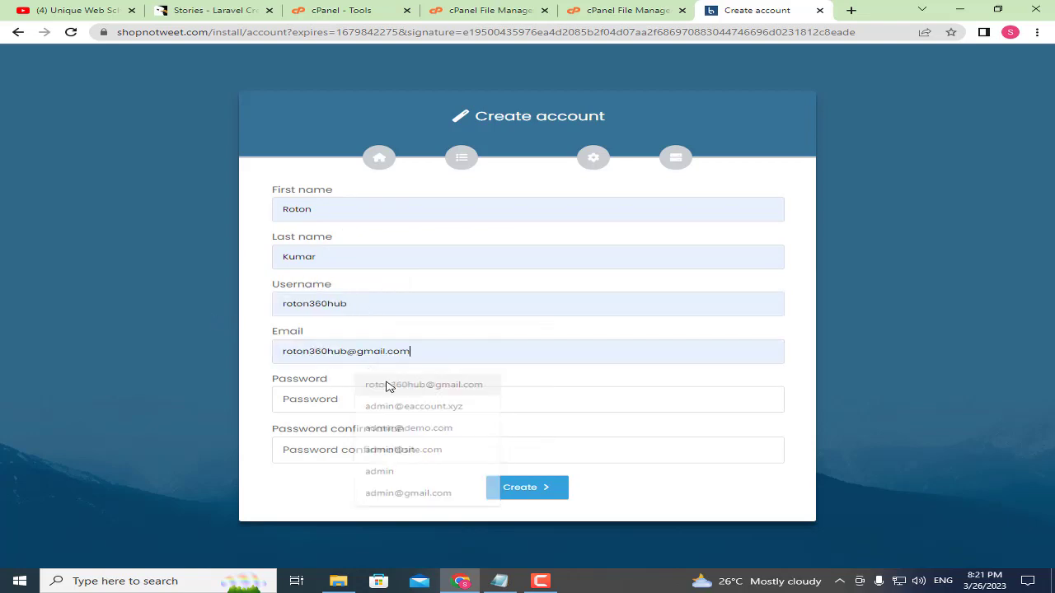
Copy the saved password from Notepad into the Password and Password confirmation fields and create the administrator account.
drag(299, 381, 337, 392)
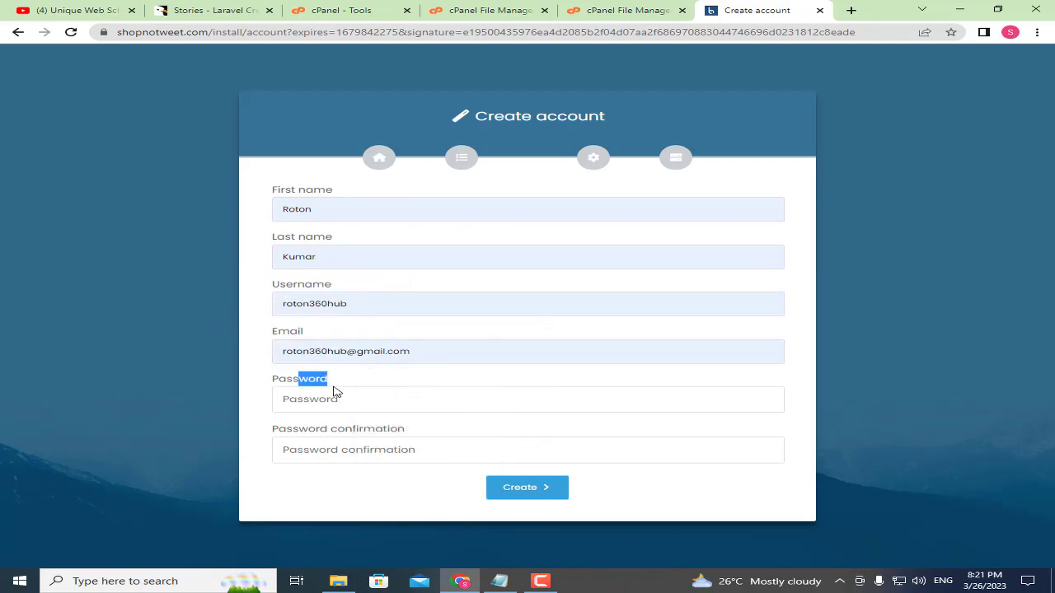
click(499, 581)
right_click(540, 270)
click(565, 309)
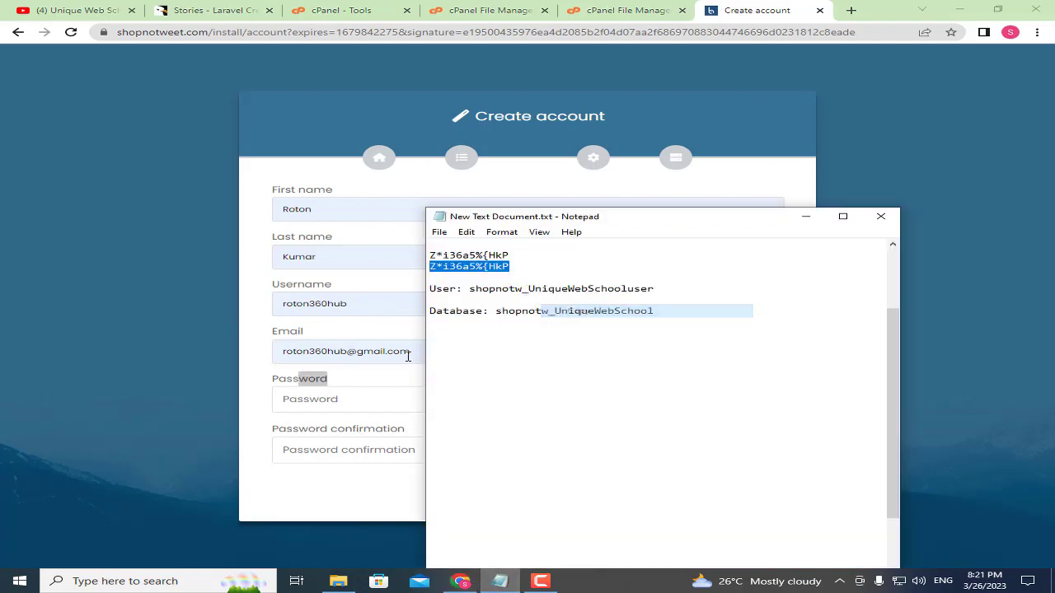
click(305, 375)
drag(302, 382, 328, 381)
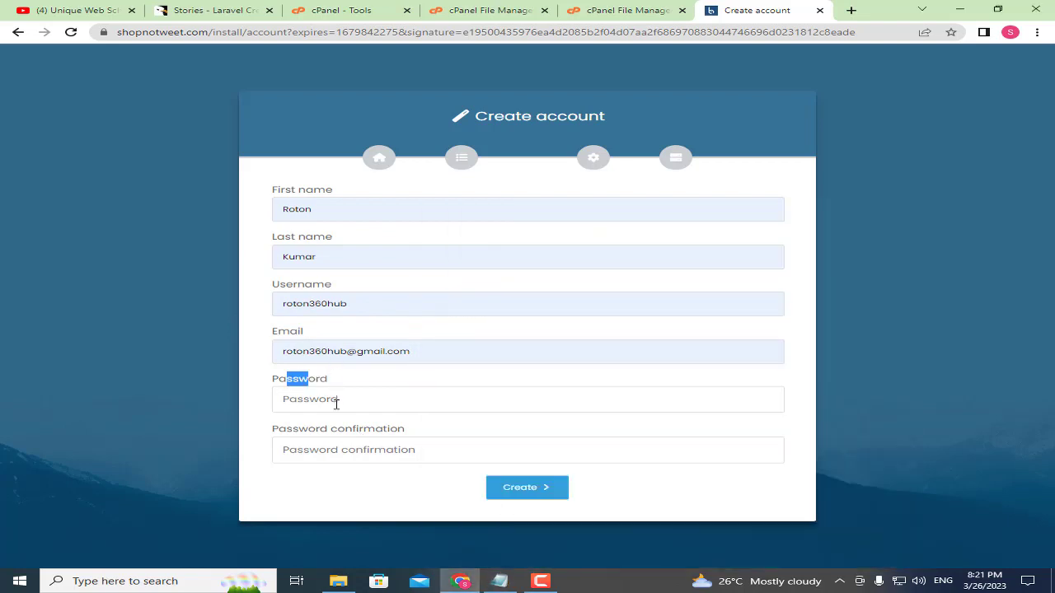
click(329, 402)
key(ctrl+v)
click(336, 449)
key(ctrl+v)
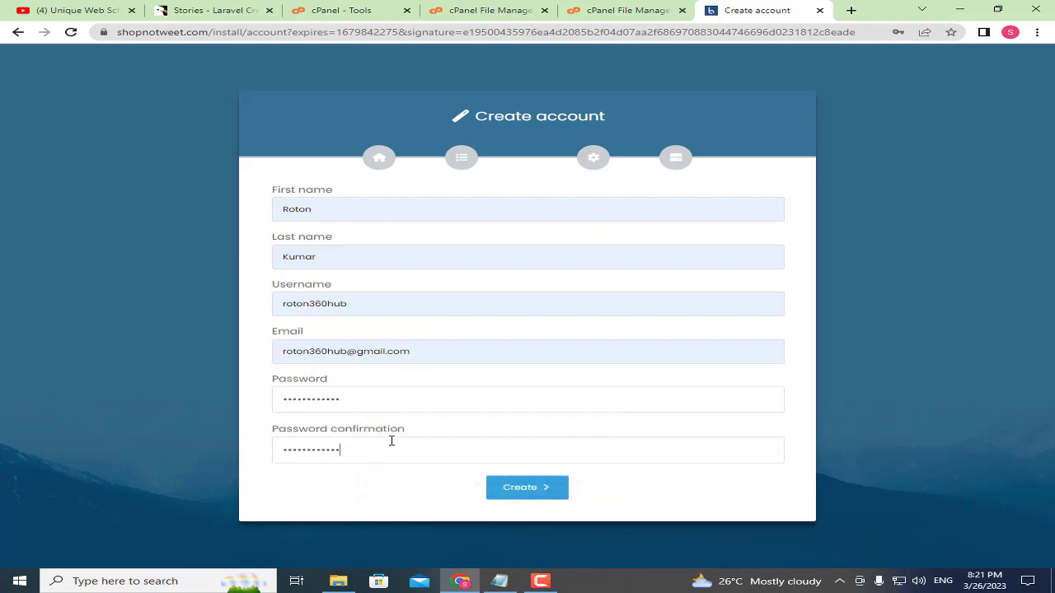
click(540, 490)
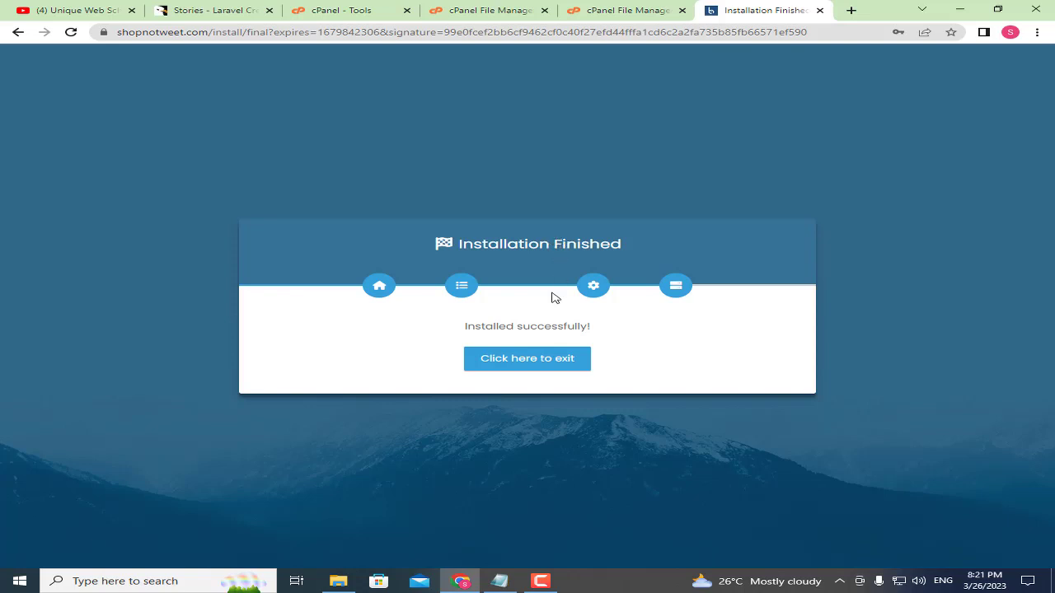
Exit the finished installer to the admin login page and sign in with the administrator's username and password.
click(590, 370)
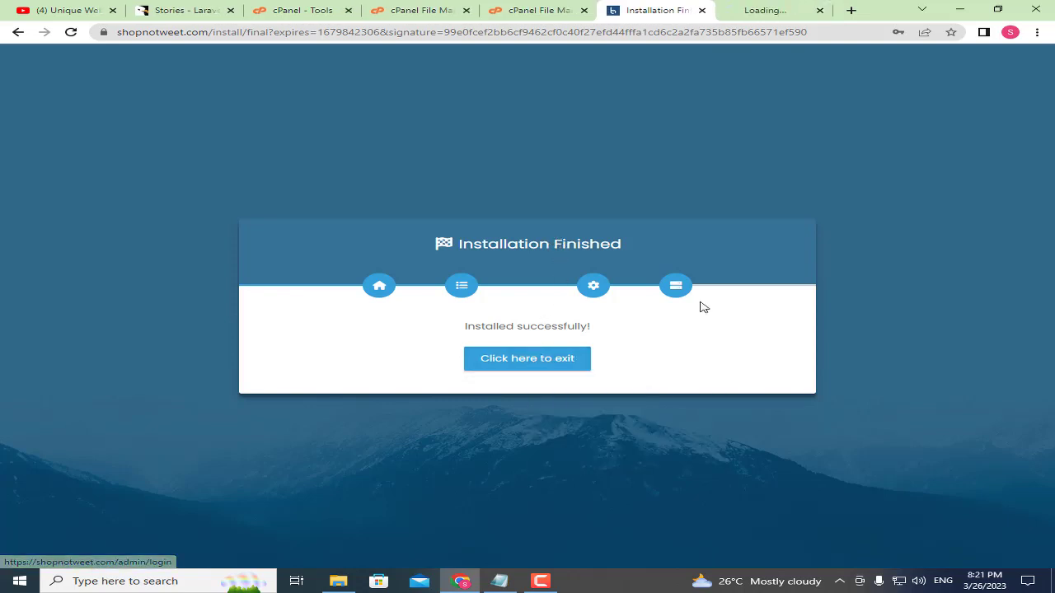
click(755, 9)
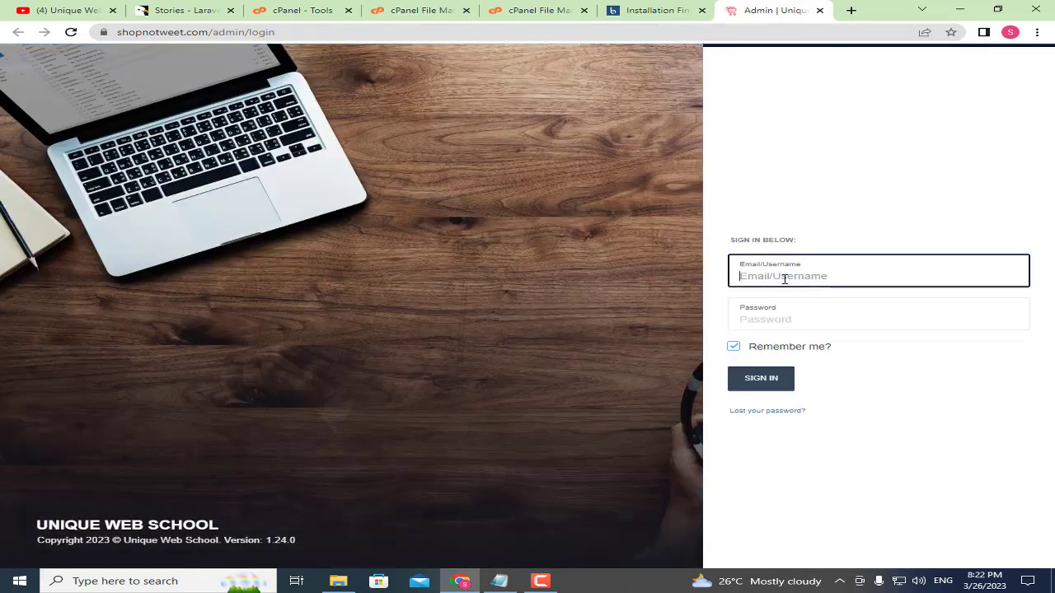
click(784, 275)
click(874, 327)
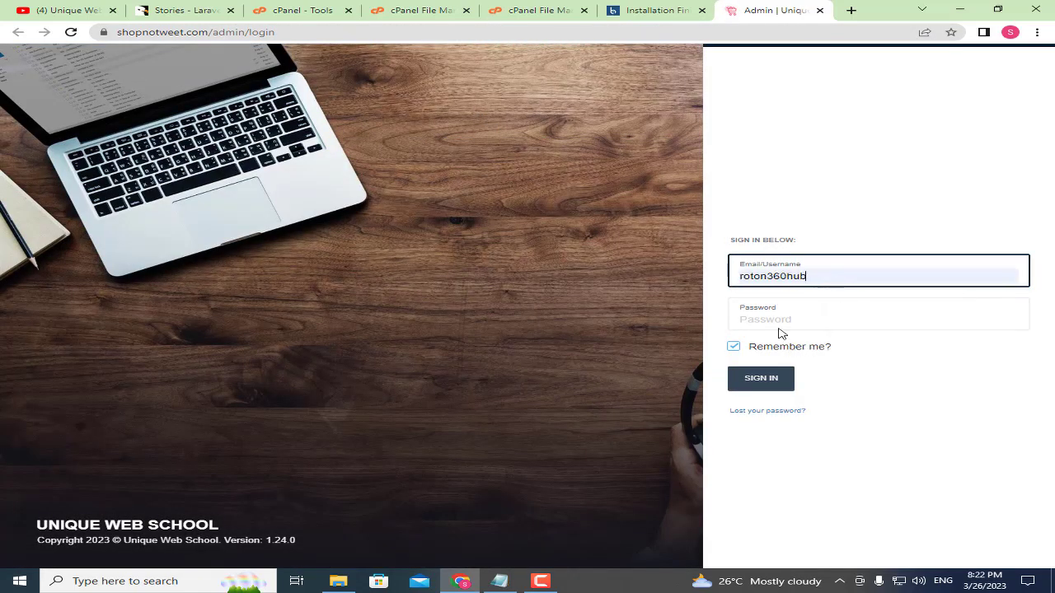
click(784, 320)
click(758, 380)
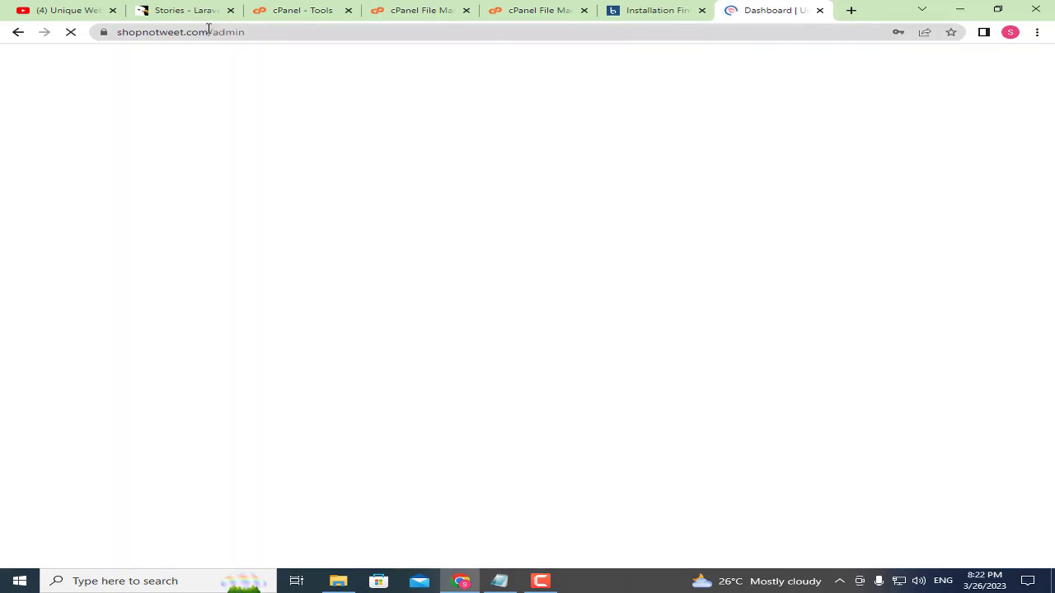
drag(208, 31, 138, 32)
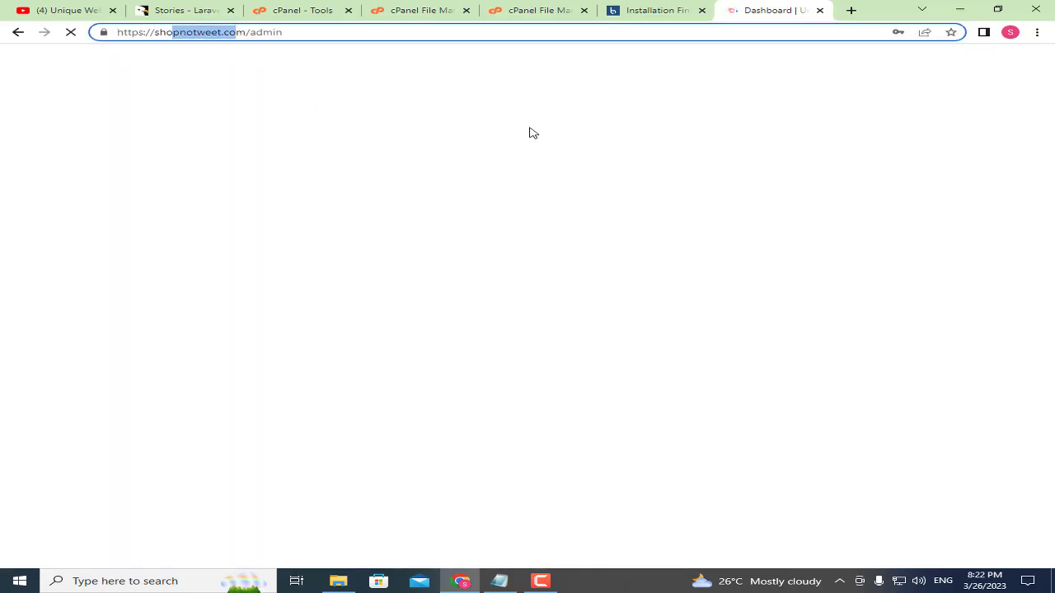
drag(246, 32, 118, 32)
right_click(159, 34)
click(219, 98)
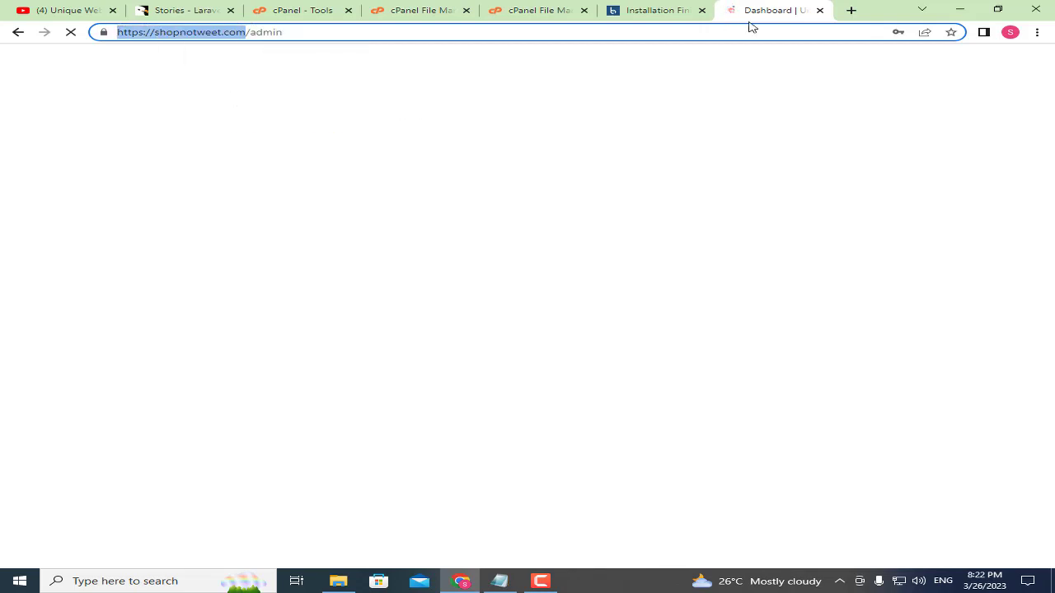
click(1011, 32)
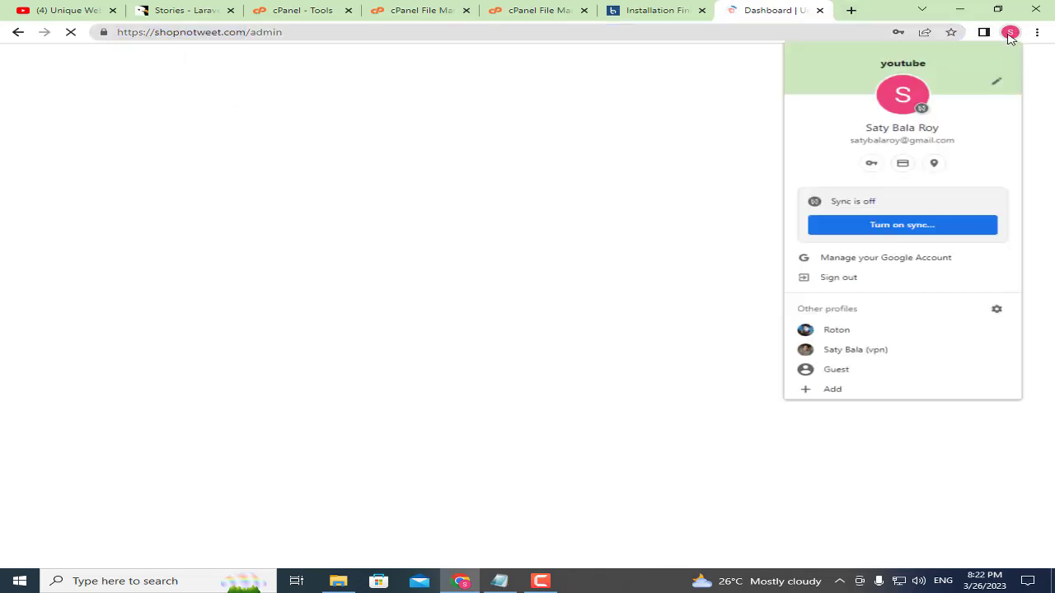
click(836, 370)
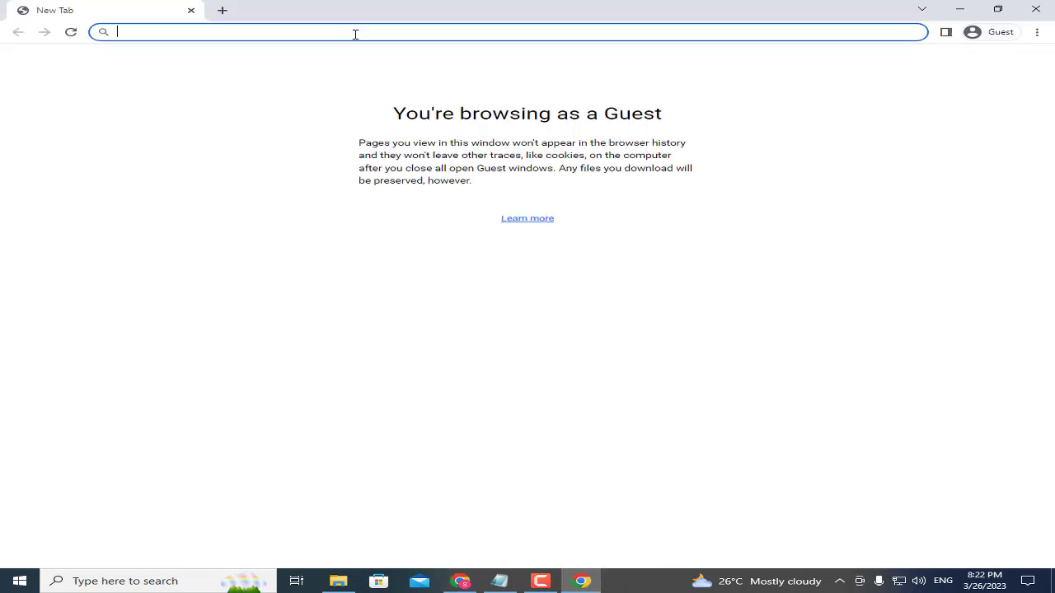
key(ctrl+v)
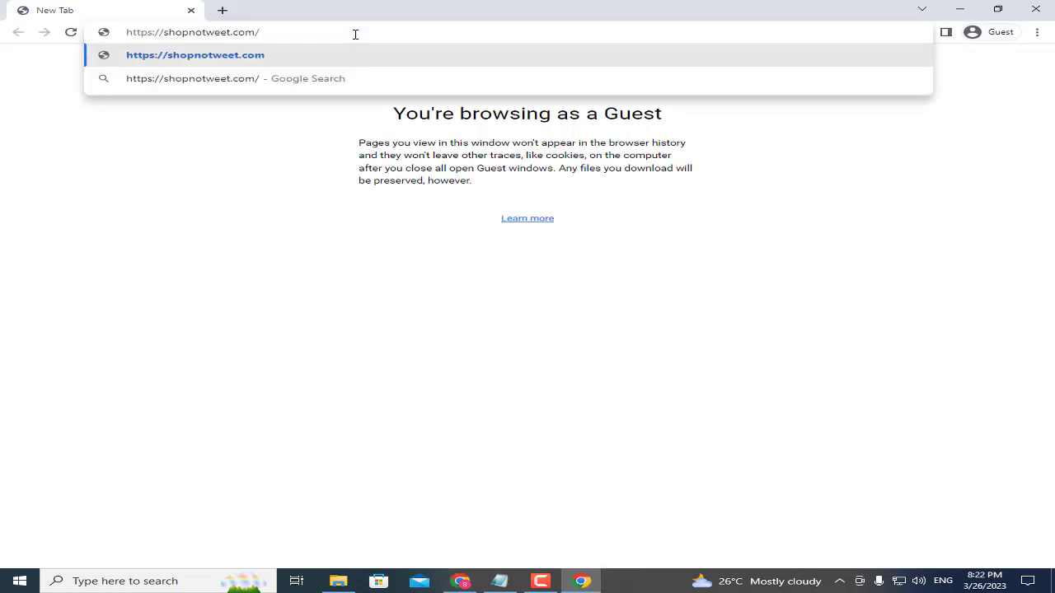
key(Return)
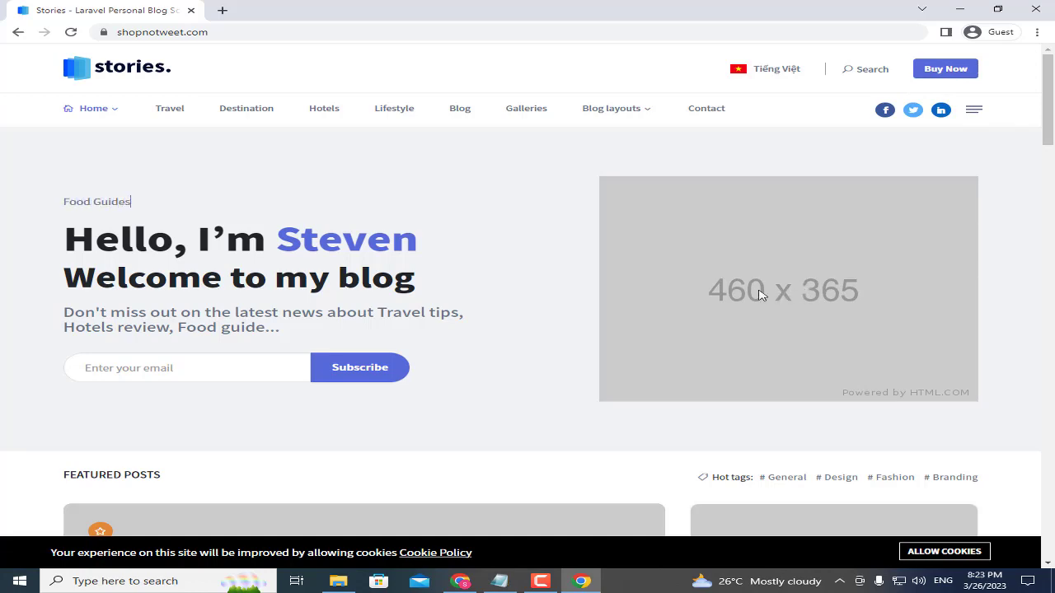
scroll(783, 298, down, 6)
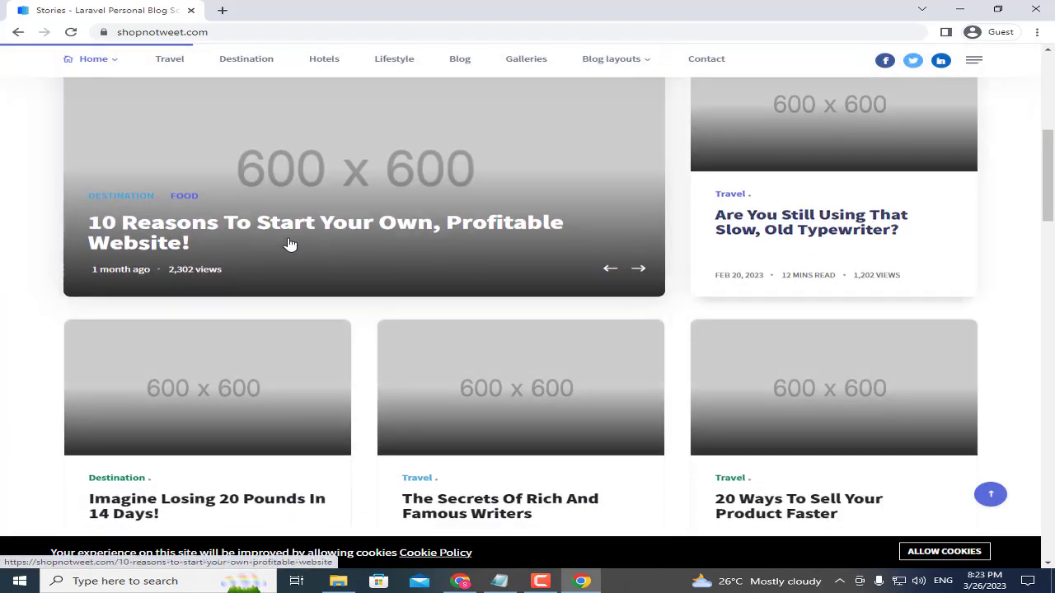
Examine the remaining post cards, the Travel section and the author profile further down the public home page.
scroll(305, 287, down, 5)
scroll(535, 219, down, 10)
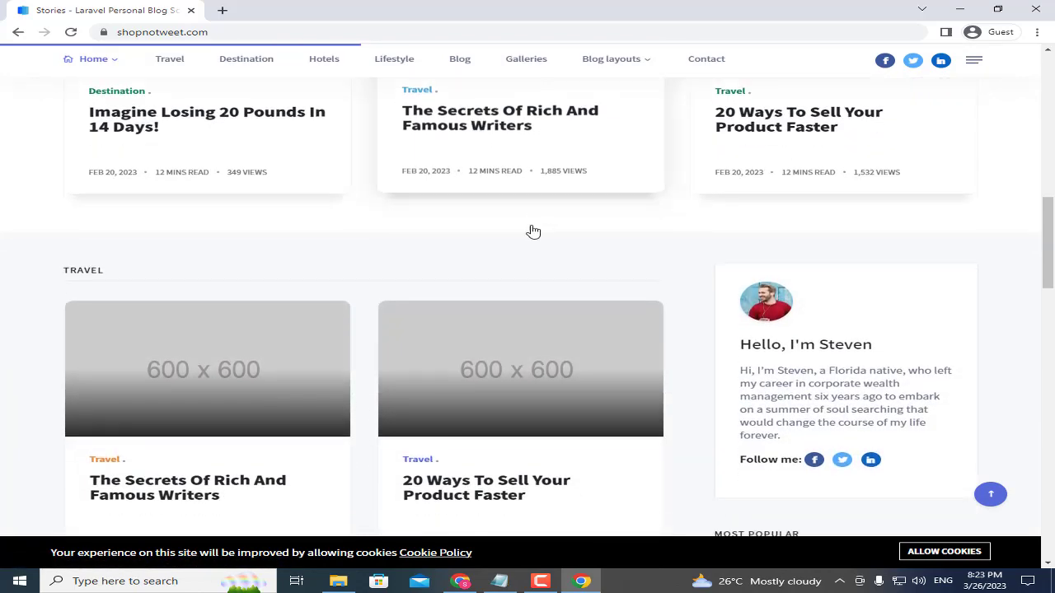
scroll(470, 273, down, 5)
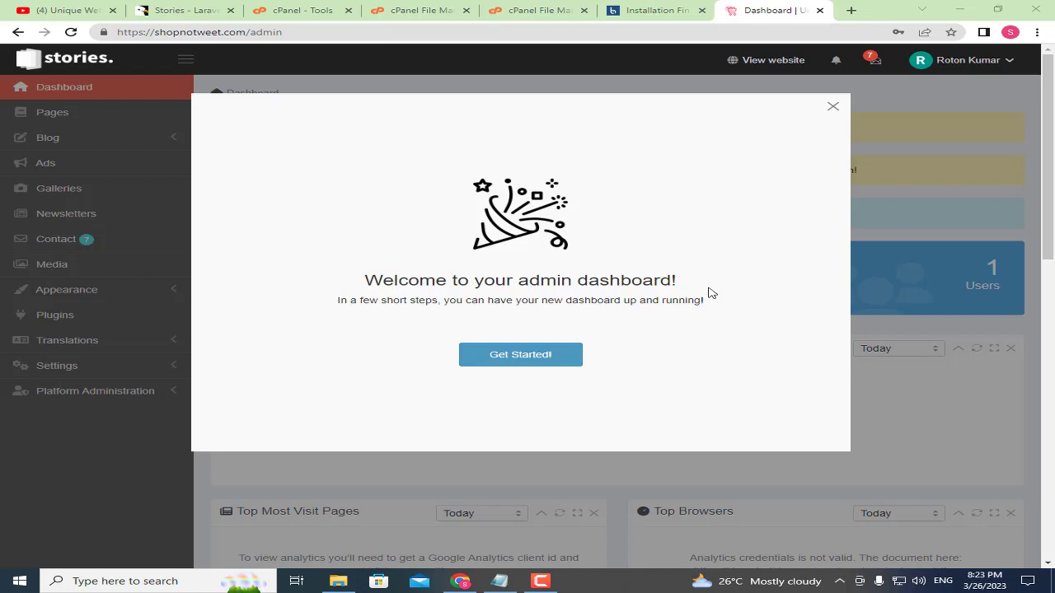
Return to the admin dashboard and dismiss the Quick Setup Wizard along with its exit confirmation.
click(833, 106)
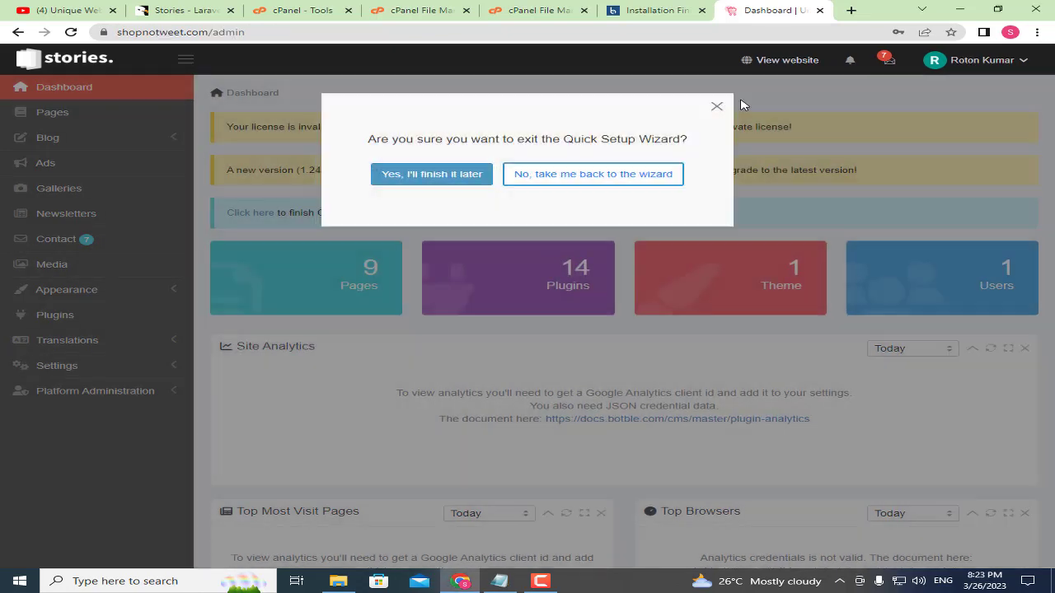
click(711, 106)
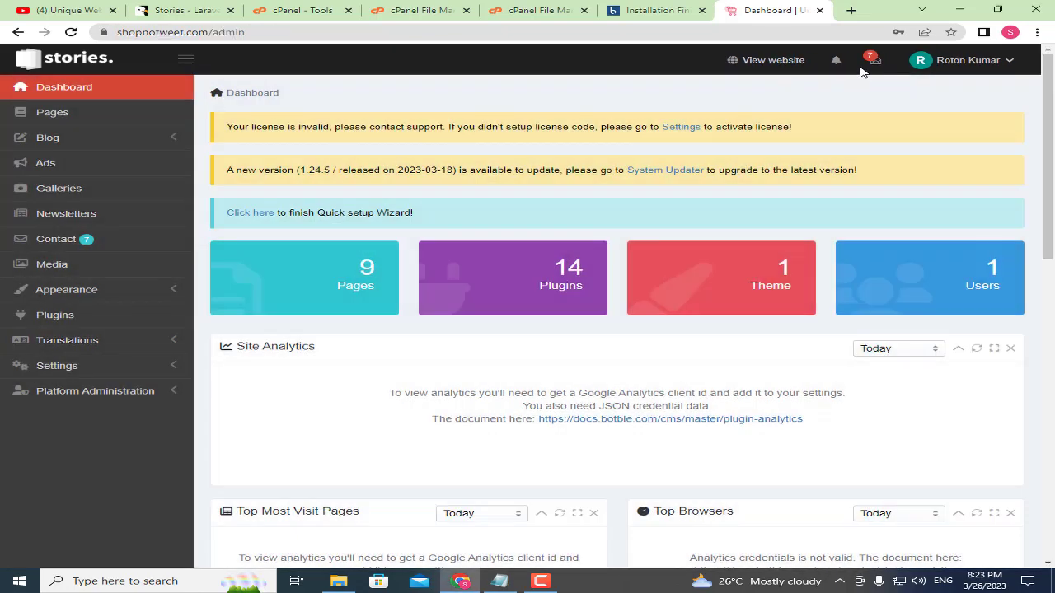
Read through the new contact messages listed in the admin header, close the list and switch to the Unique Web School YouTube channel page.
click(875, 61)
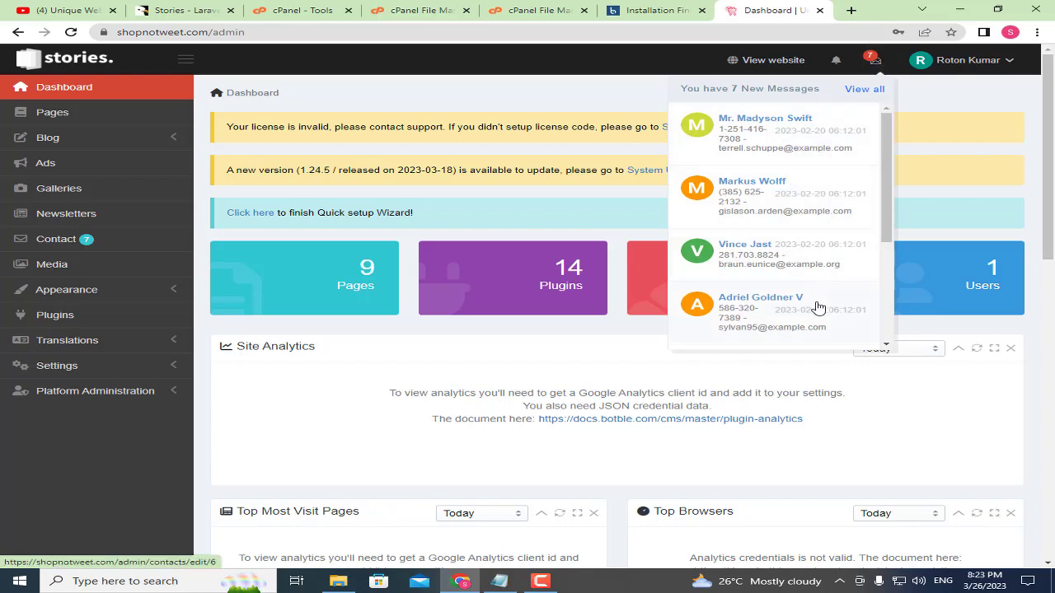
scroll(813, 278, down, 3)
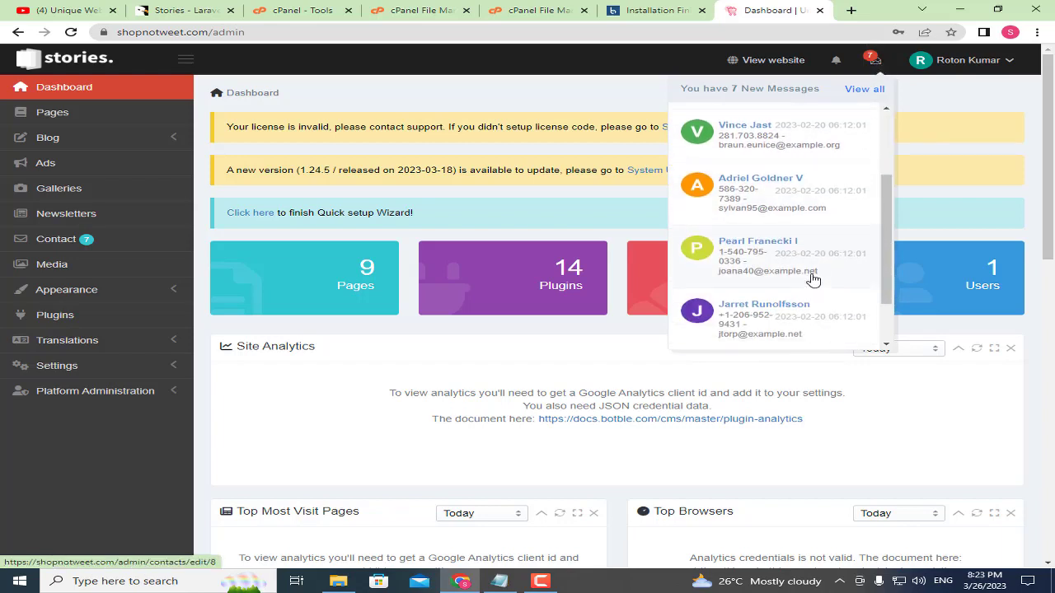
scroll(804, 301, down, 2)
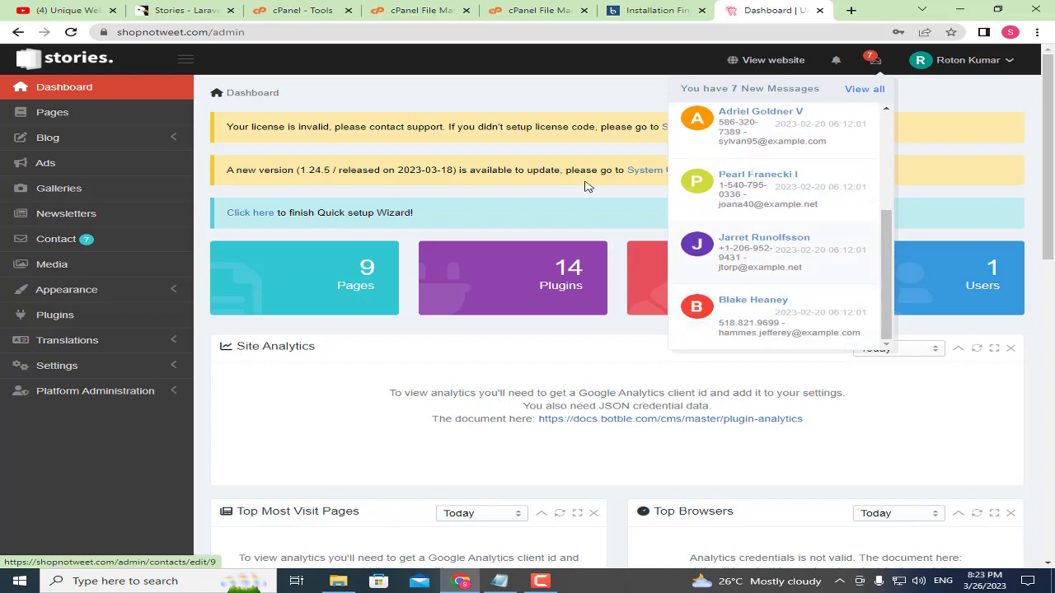
click(495, 110)
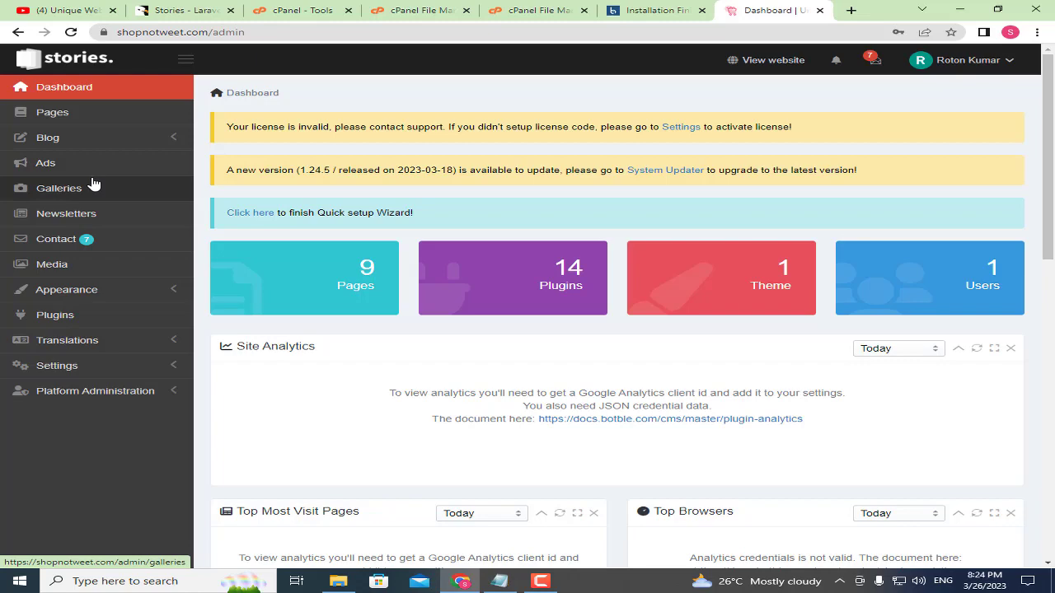
click(48, 9)
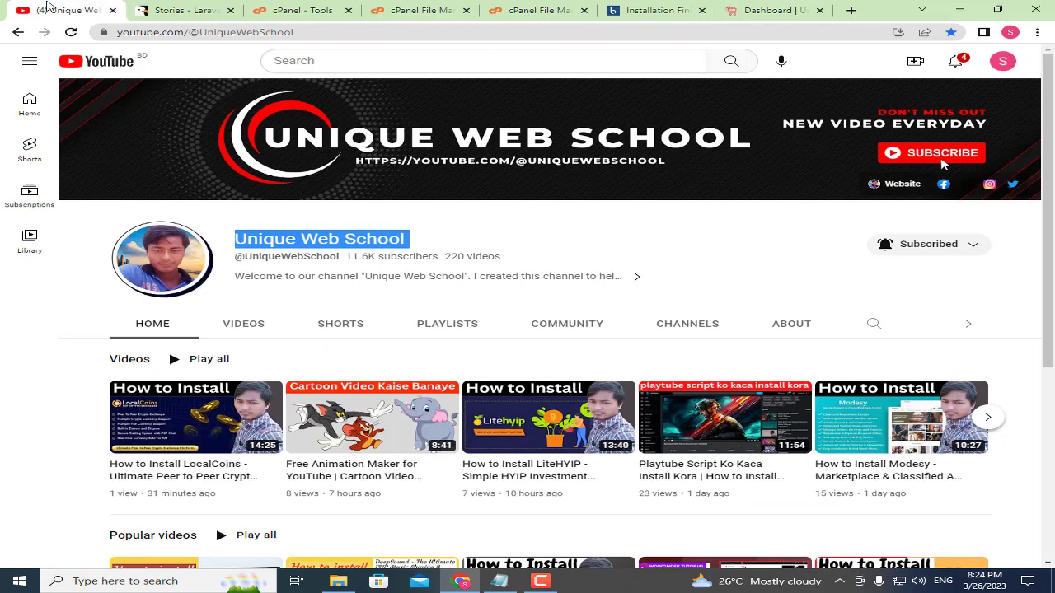